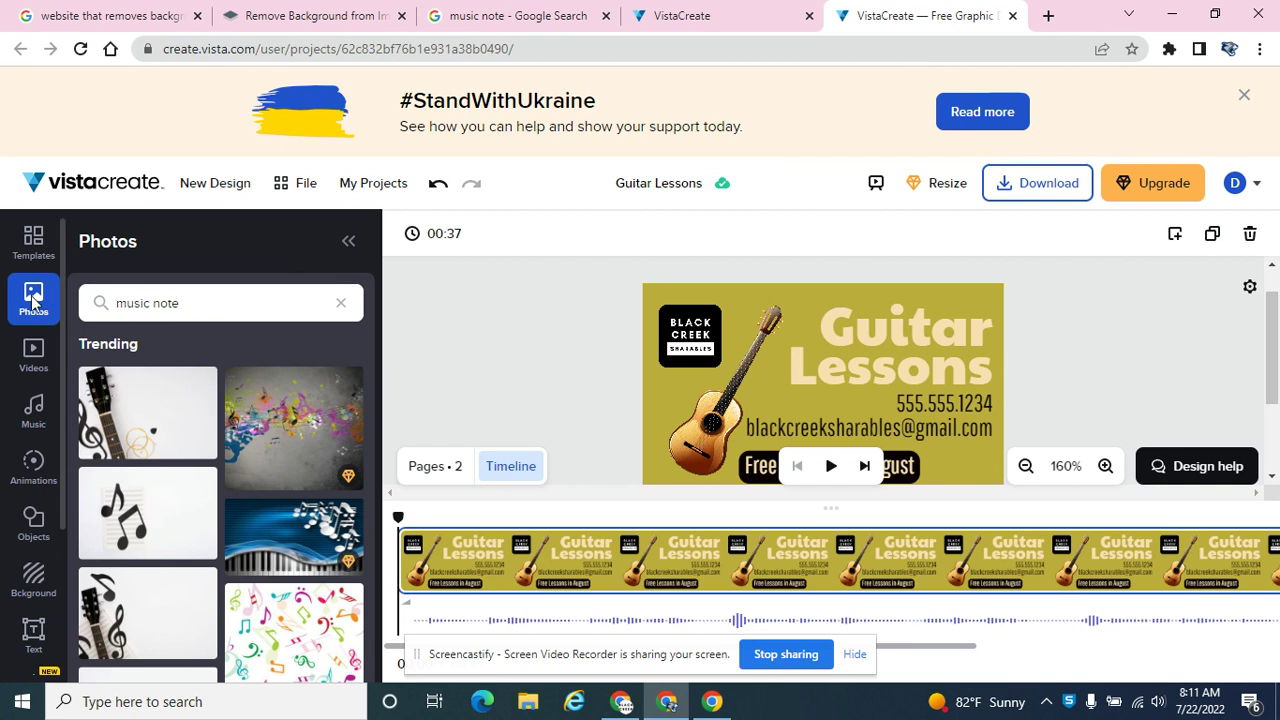
# Add the guitar-and-treble-clef photo, narrow it, test its transparency, then delete the first page
pyautogui.click(172, 405)
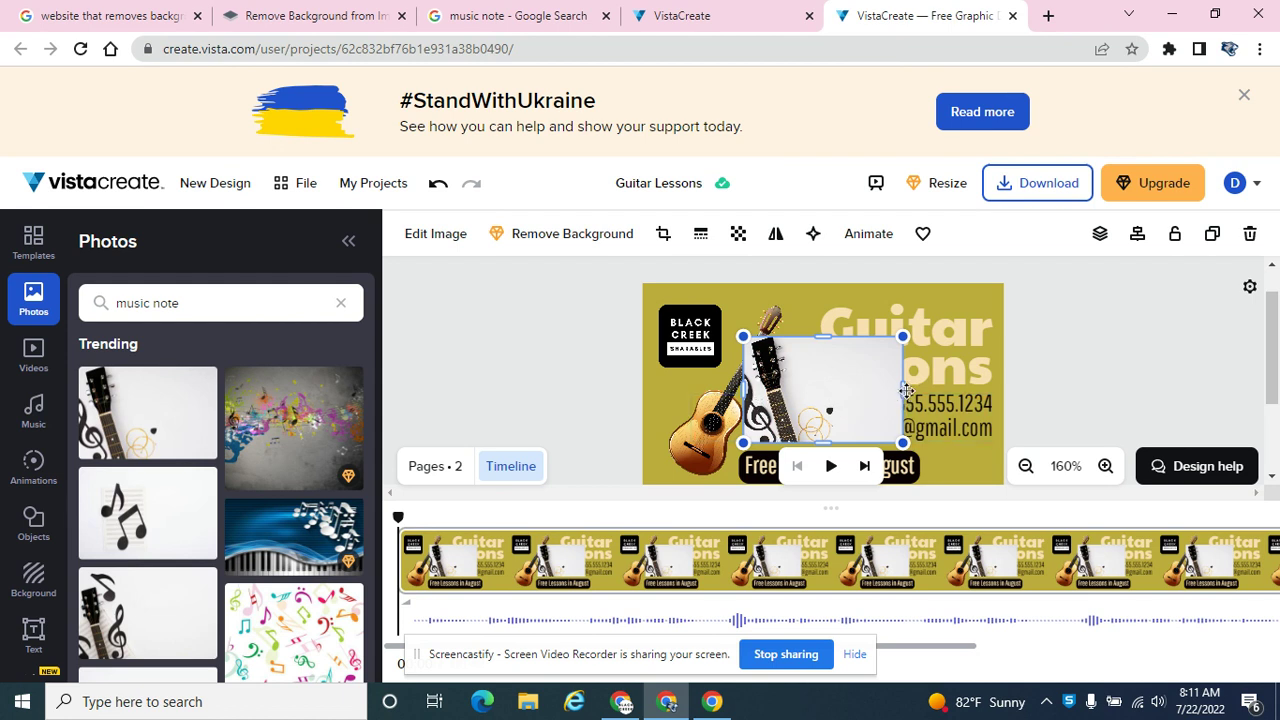
pyautogui.moveTo(904, 390); pyautogui.dragTo(810, 400)
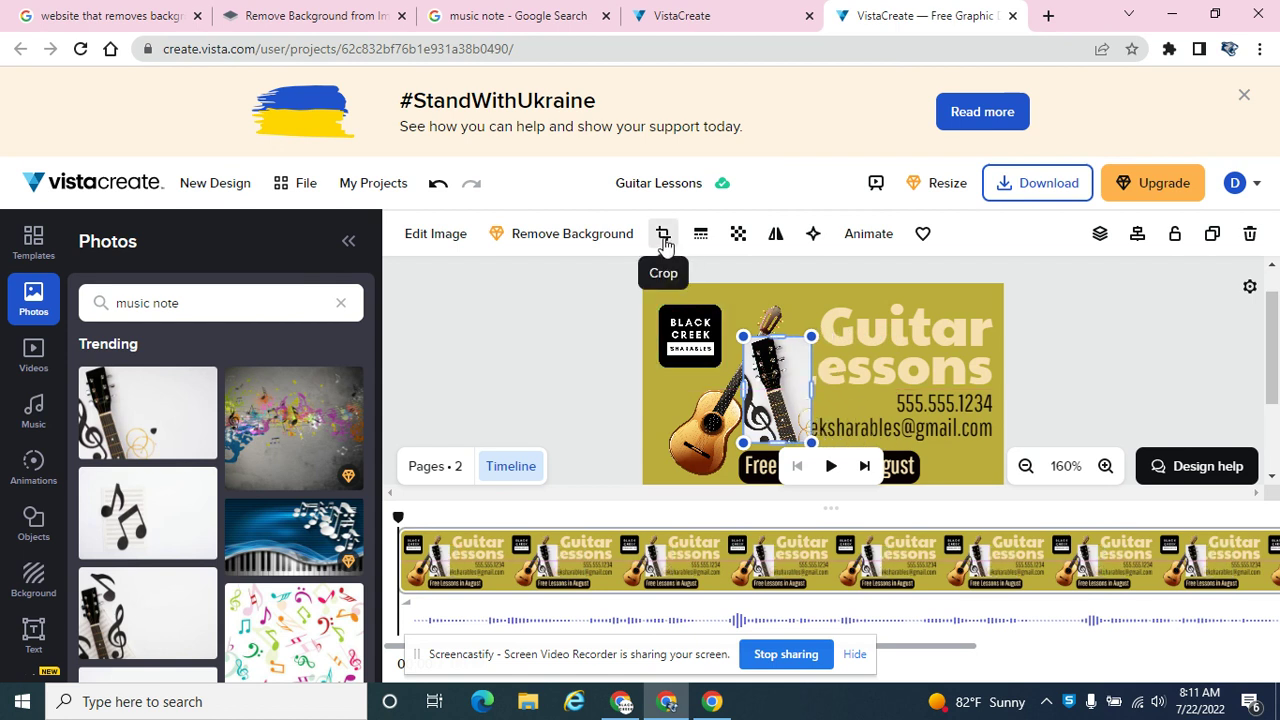
pyautogui.click(738, 233)
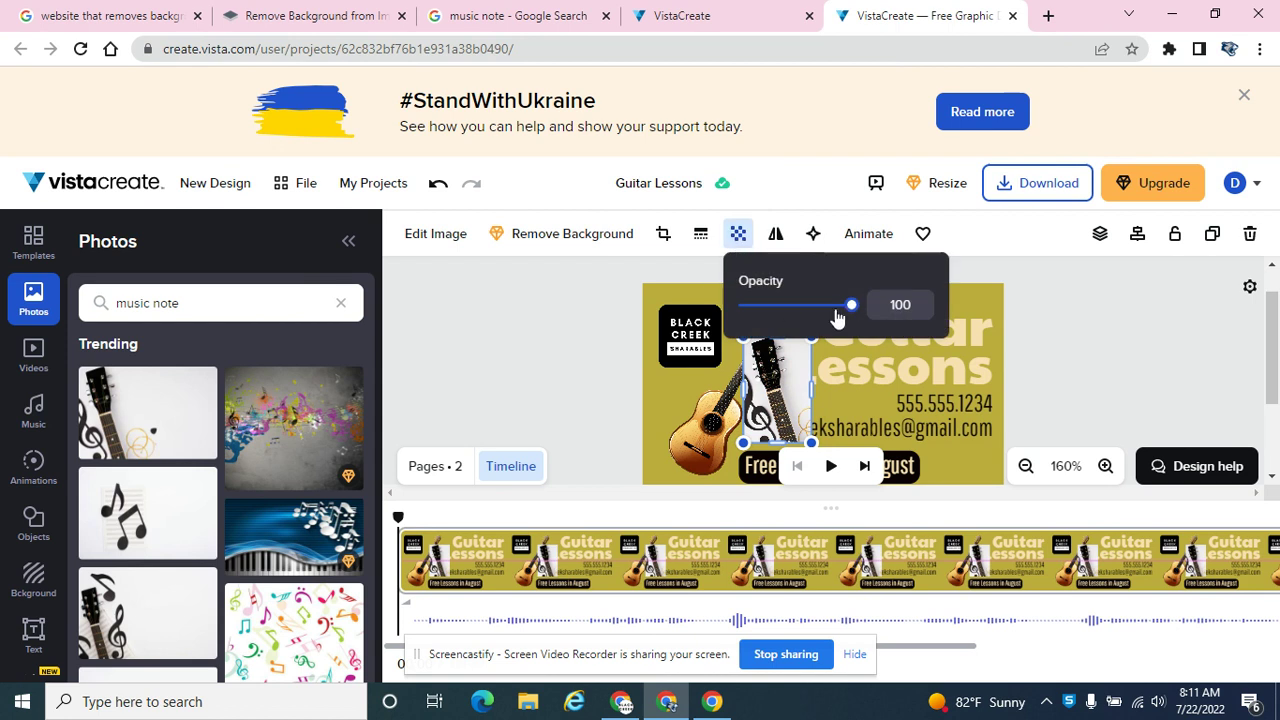
pyautogui.moveTo(849, 310); pyautogui.dragTo(888, 318)
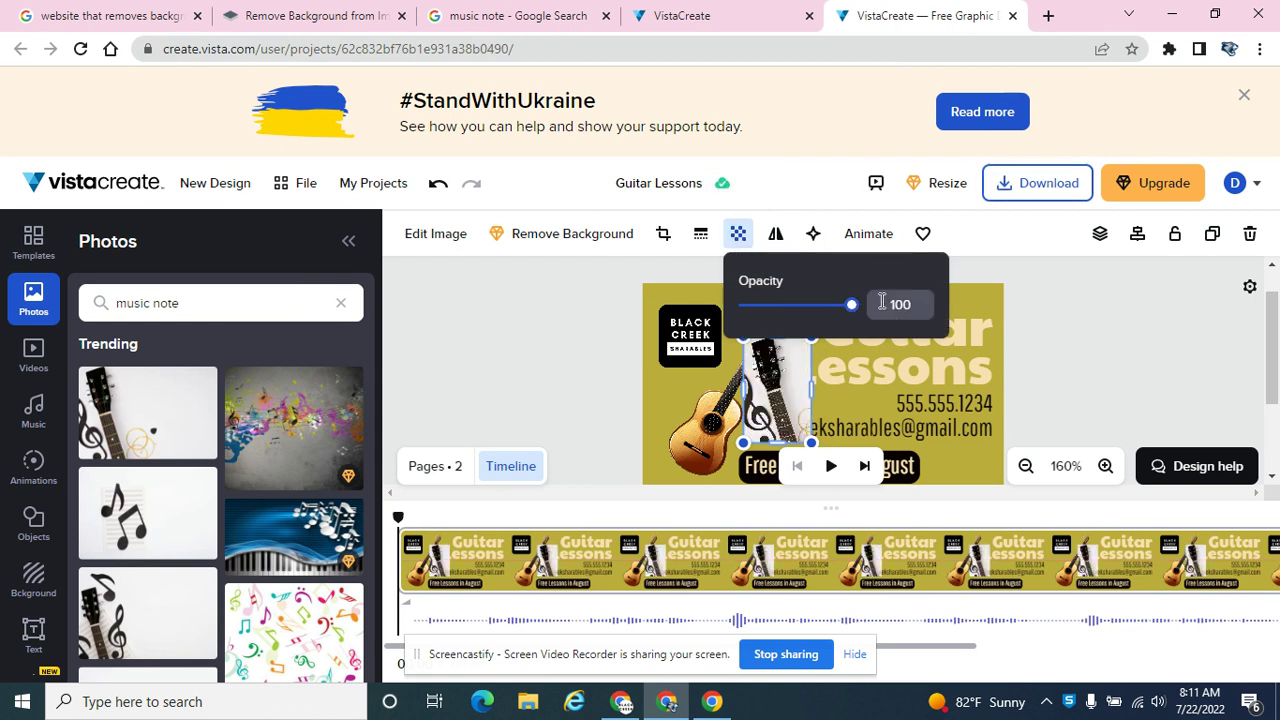
pyautogui.click(549, 349)
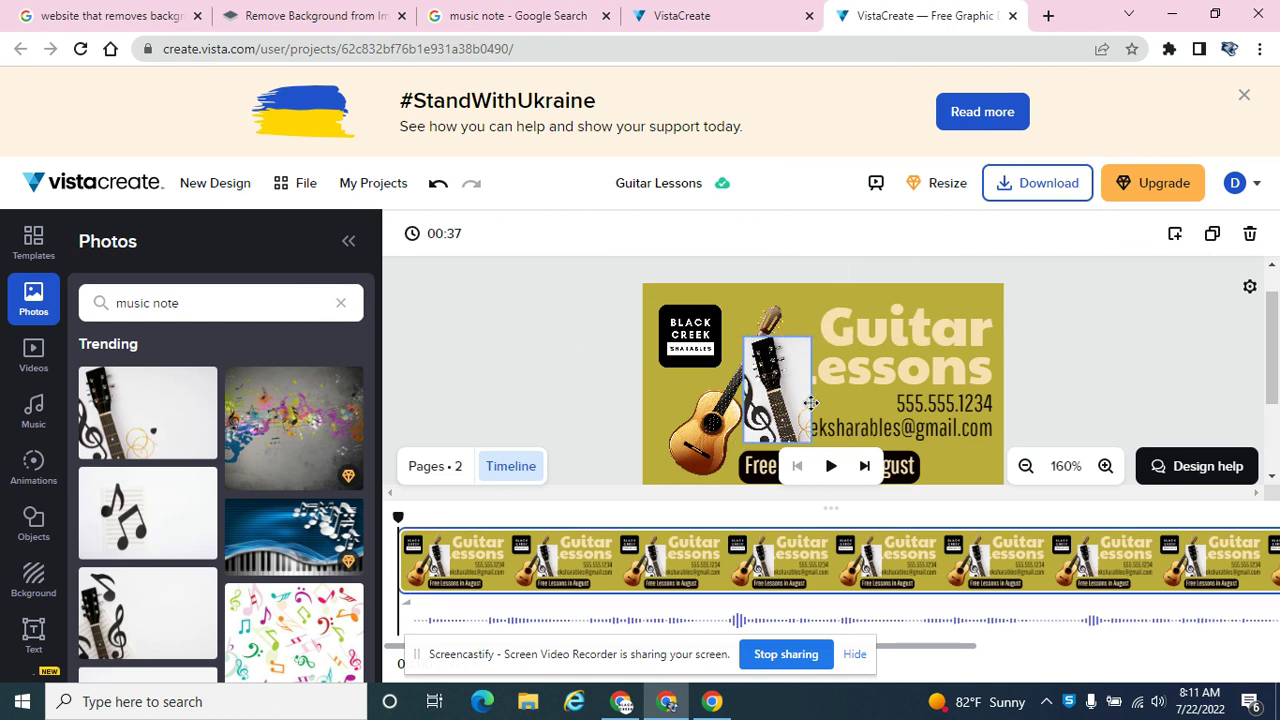
pyautogui.press('Delete')
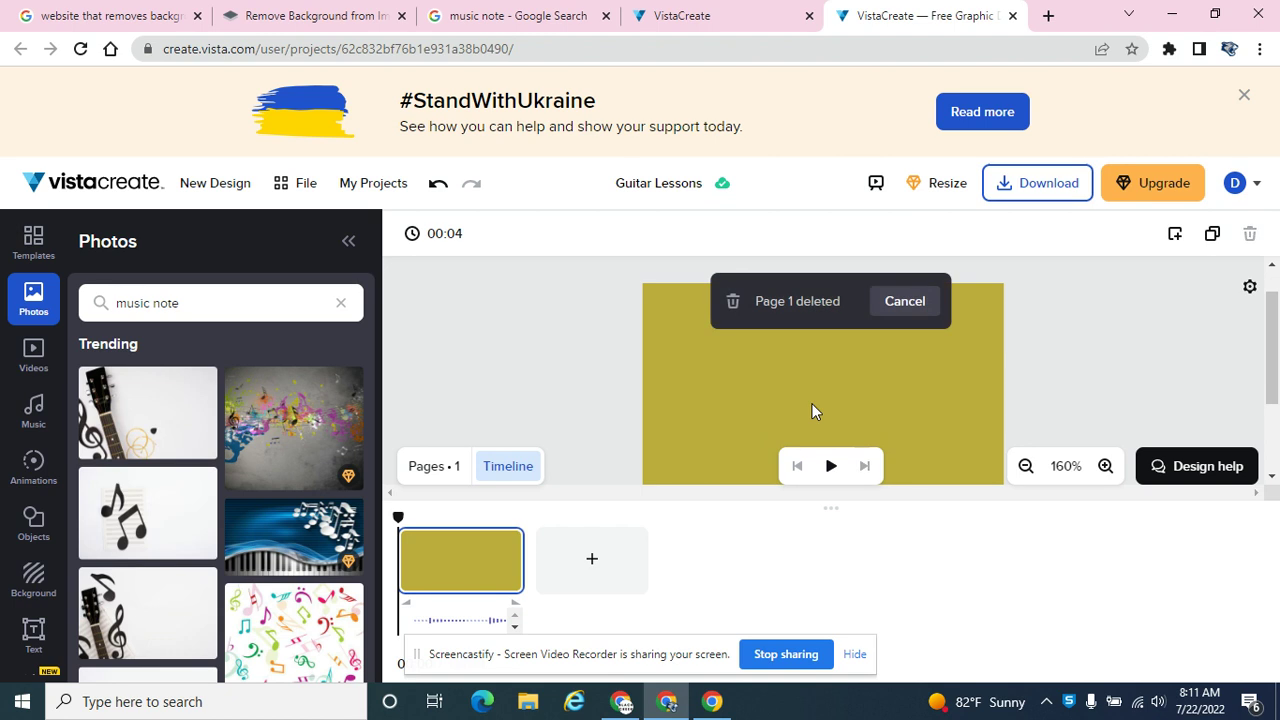
# Undo the page deletion and remove the added guitar-and-clef photo
pyautogui.hotkey('ctrl', 'z')
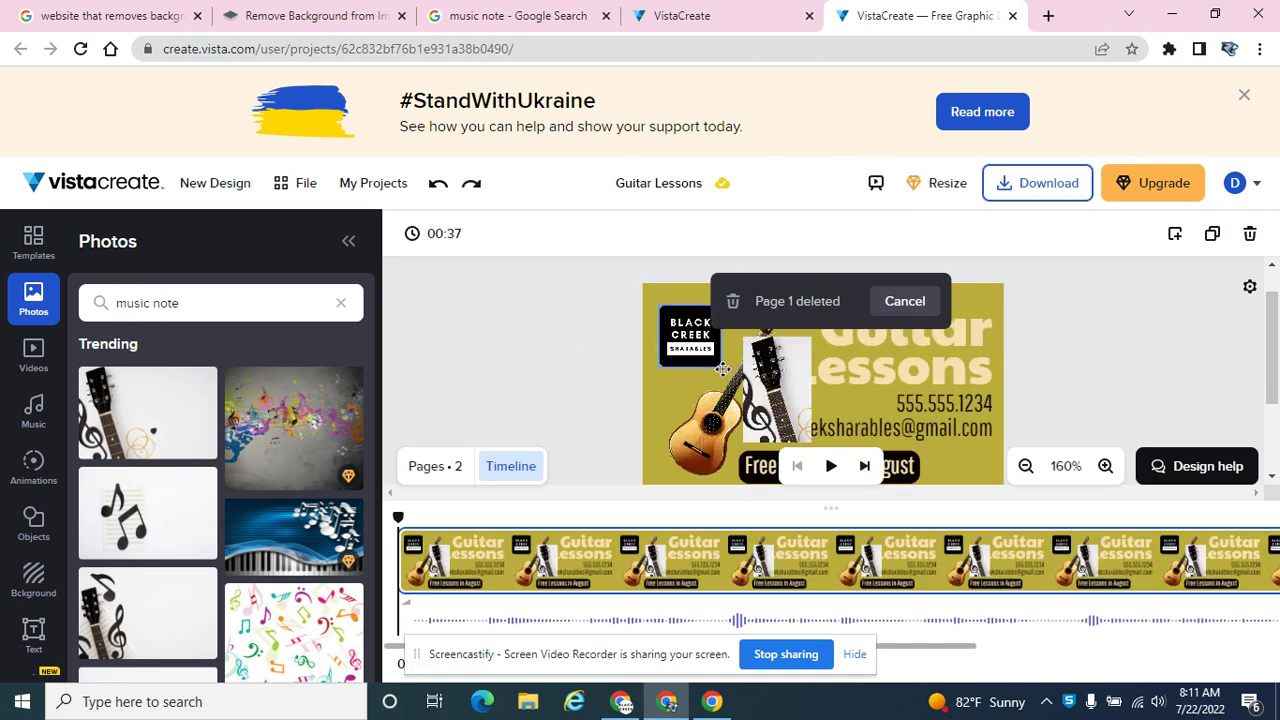
pyautogui.click(793, 395)
pyautogui.press('Delete')
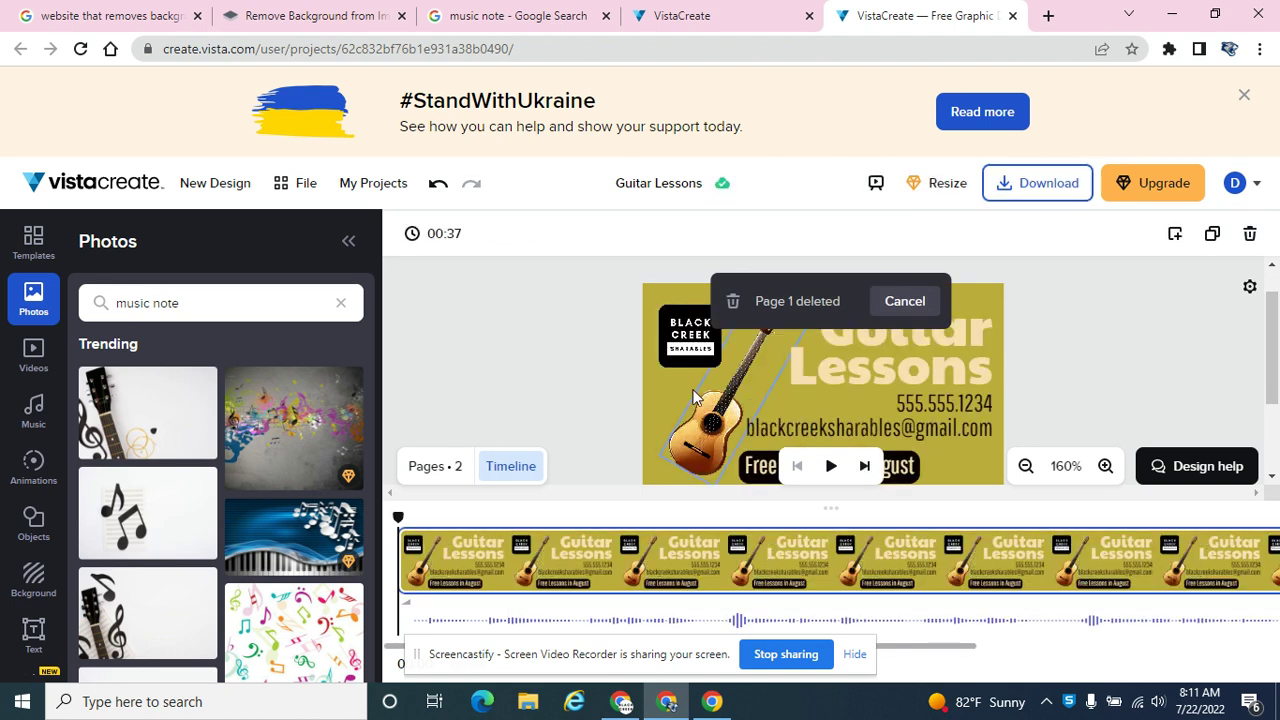
# Try an orange music note from Objects, delete it, and return to the music note image search
pyautogui.click(40, 525)
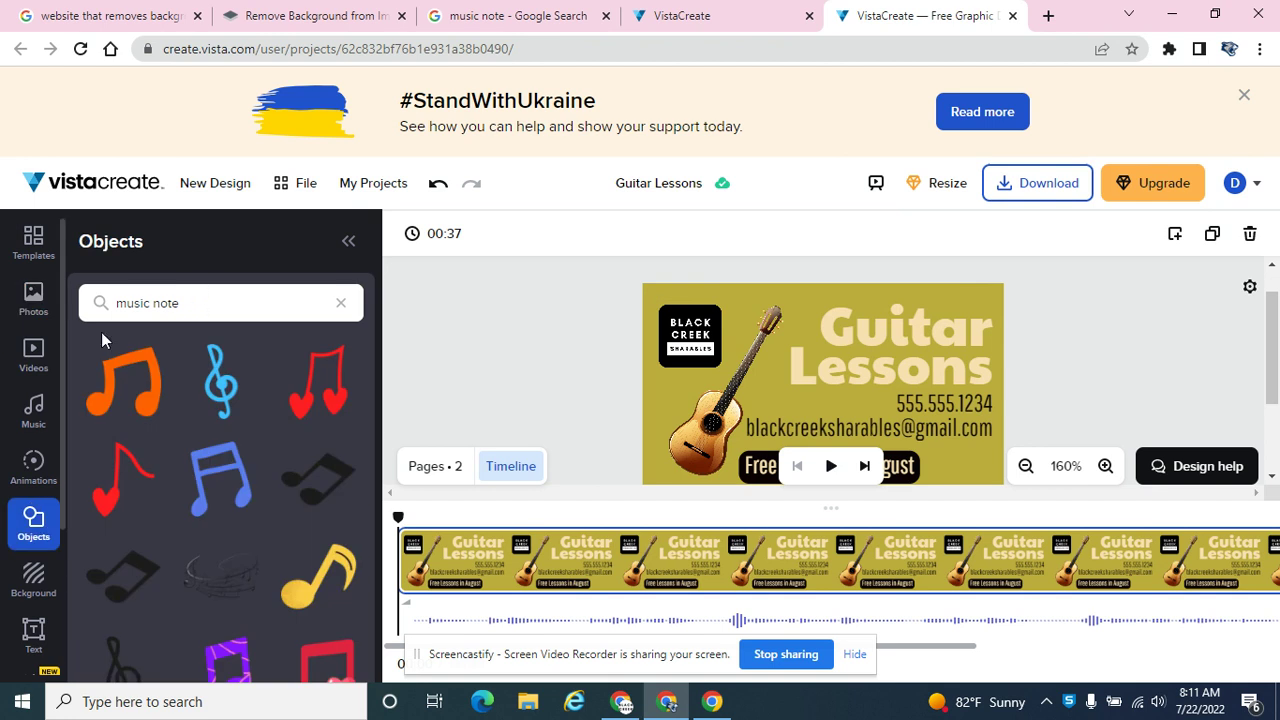
pyautogui.click(136, 416)
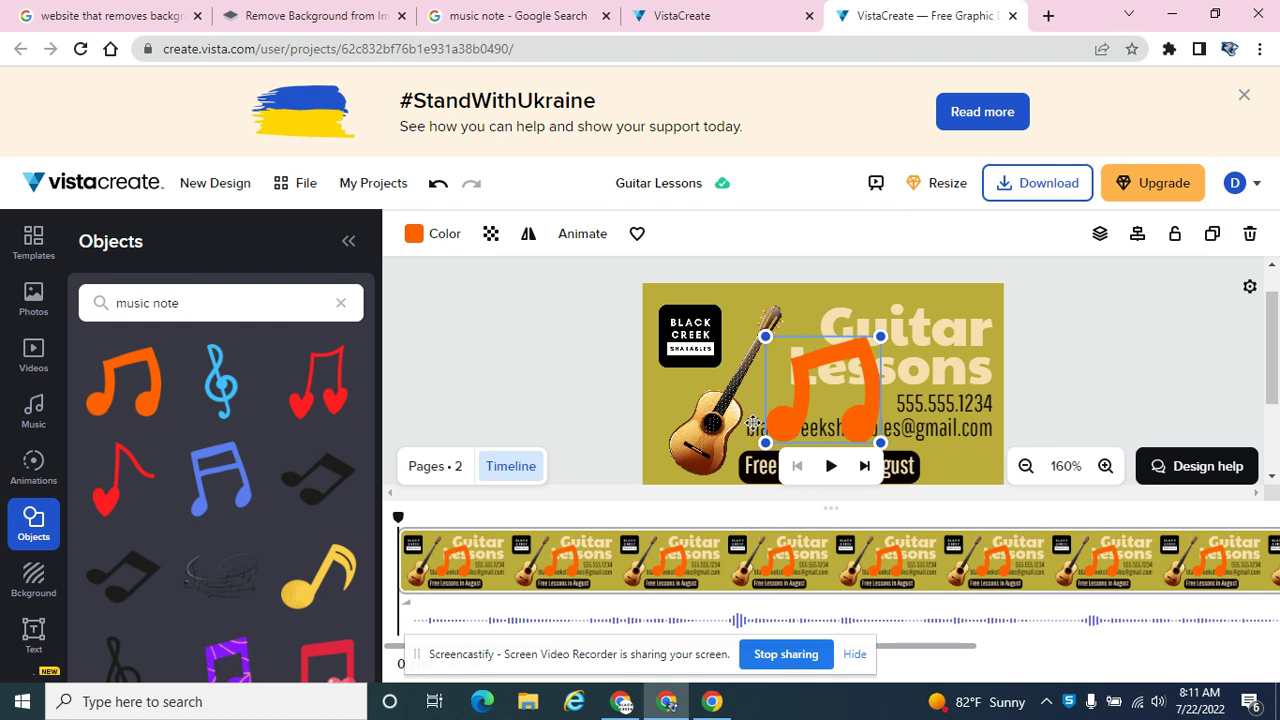
pyautogui.click(553, 401)
pyautogui.click(799, 385)
pyautogui.press('Delete')
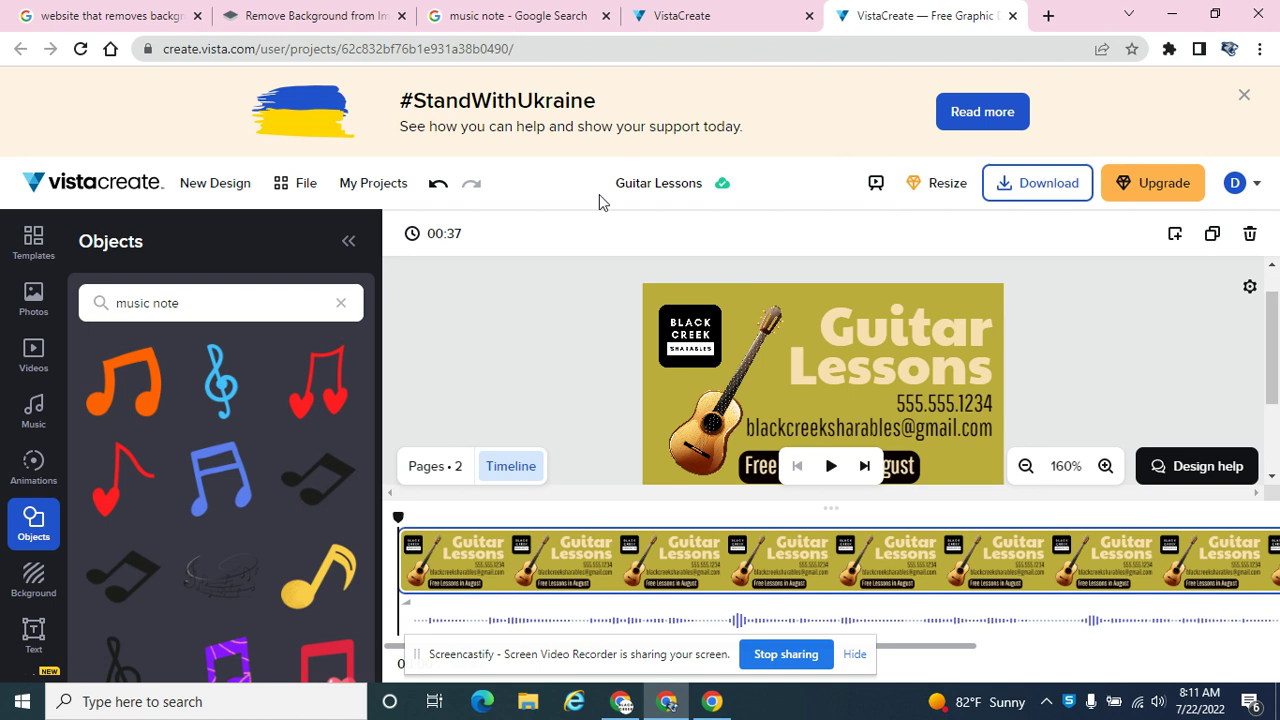
pyautogui.click(505, 15)
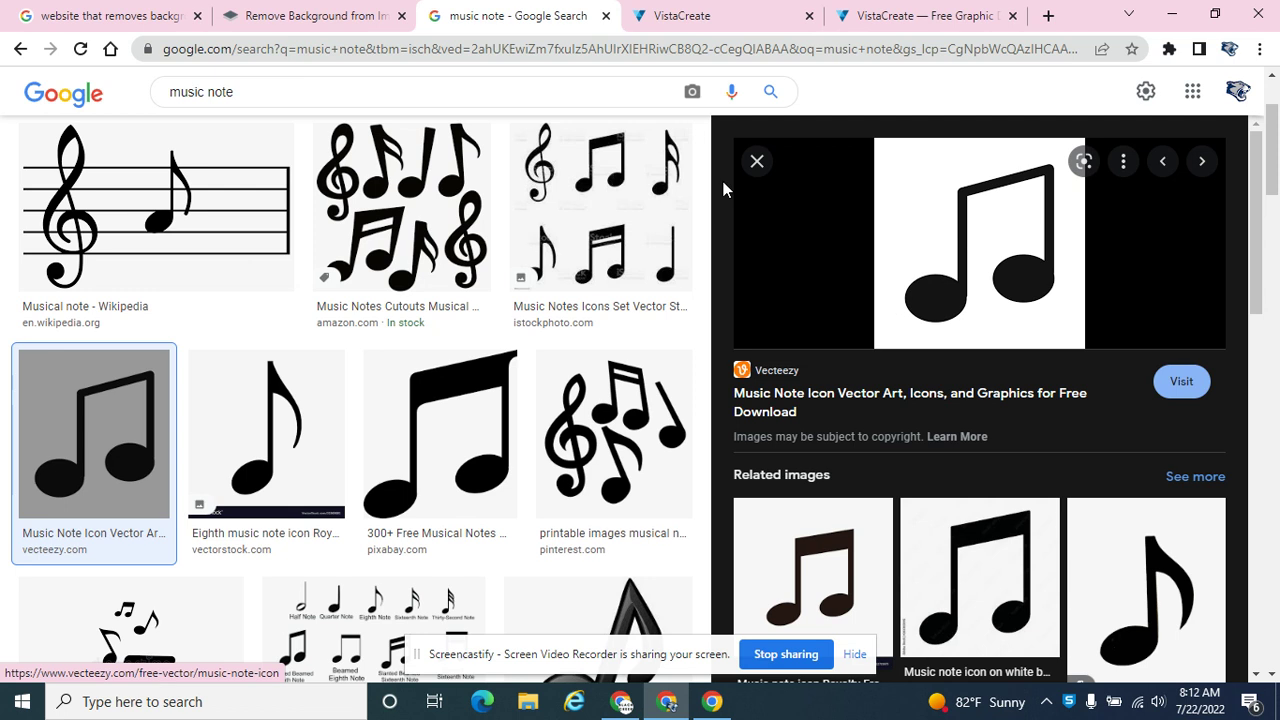
# Look over the 'website that removes background free' results and bring up remove.bg
pyautogui.click(103, 17)
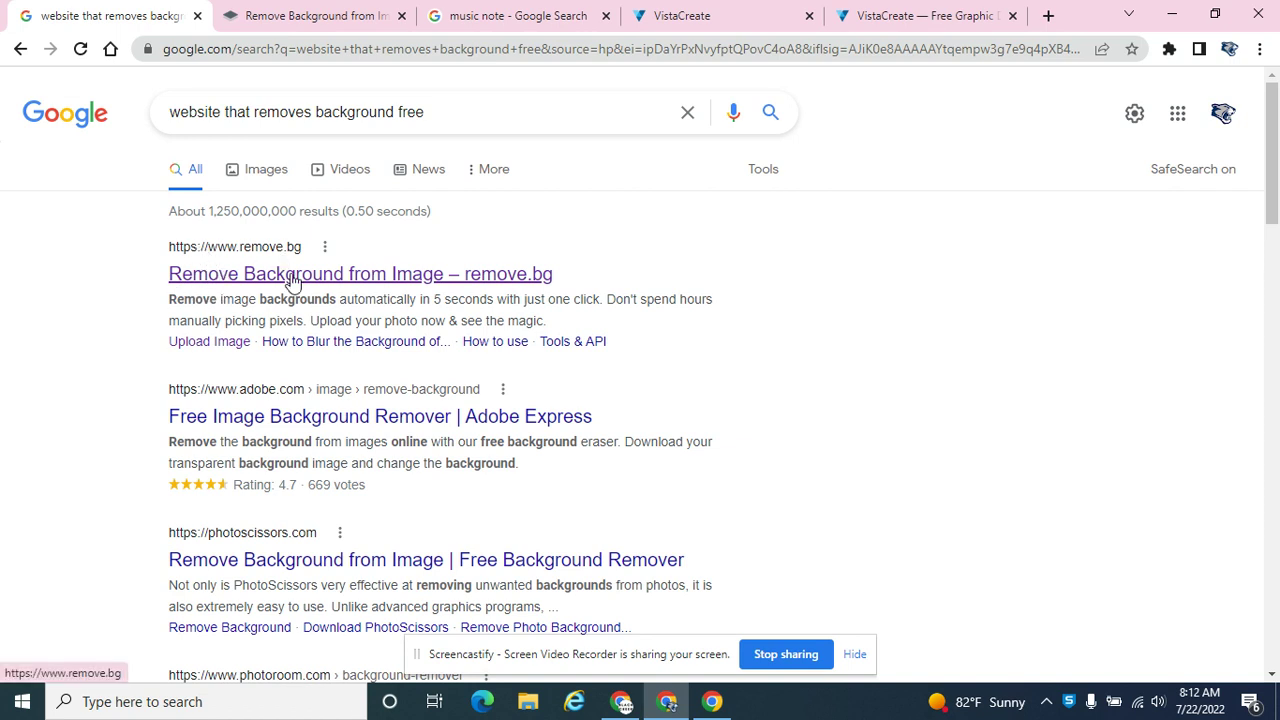
pyautogui.scroll(-5, 333, 463)
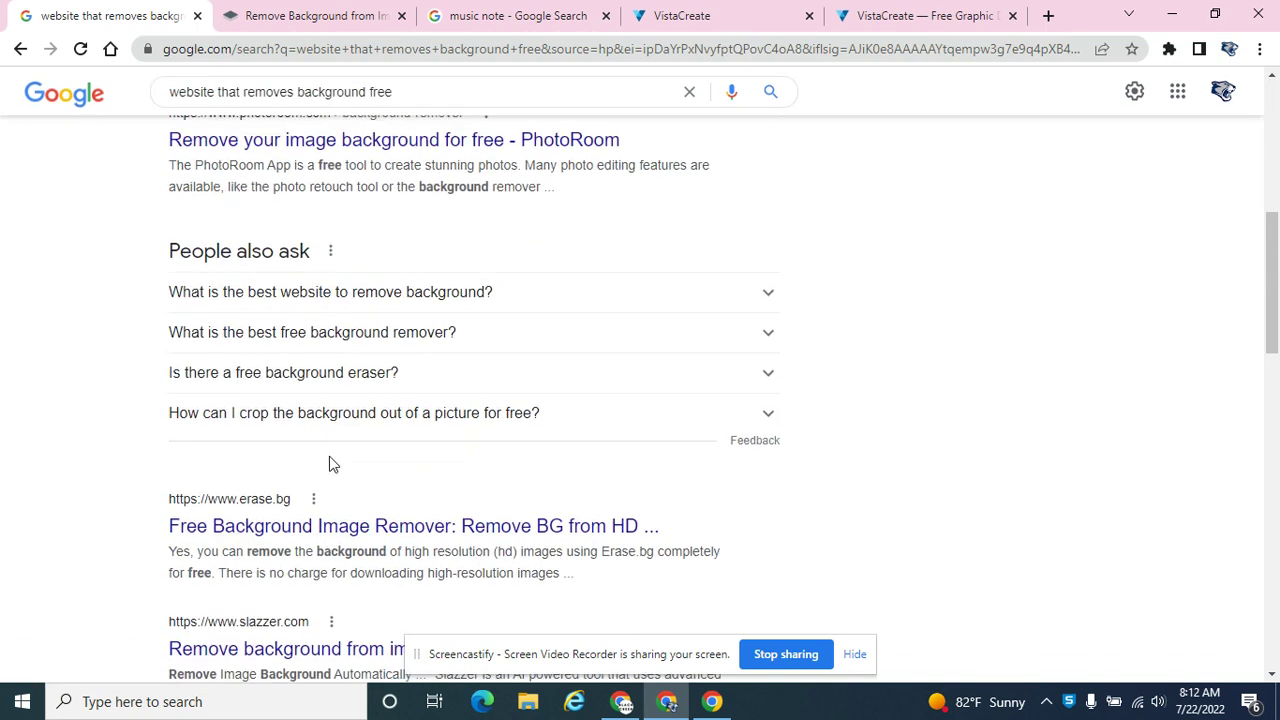
pyautogui.scroll(5, 333, 367)
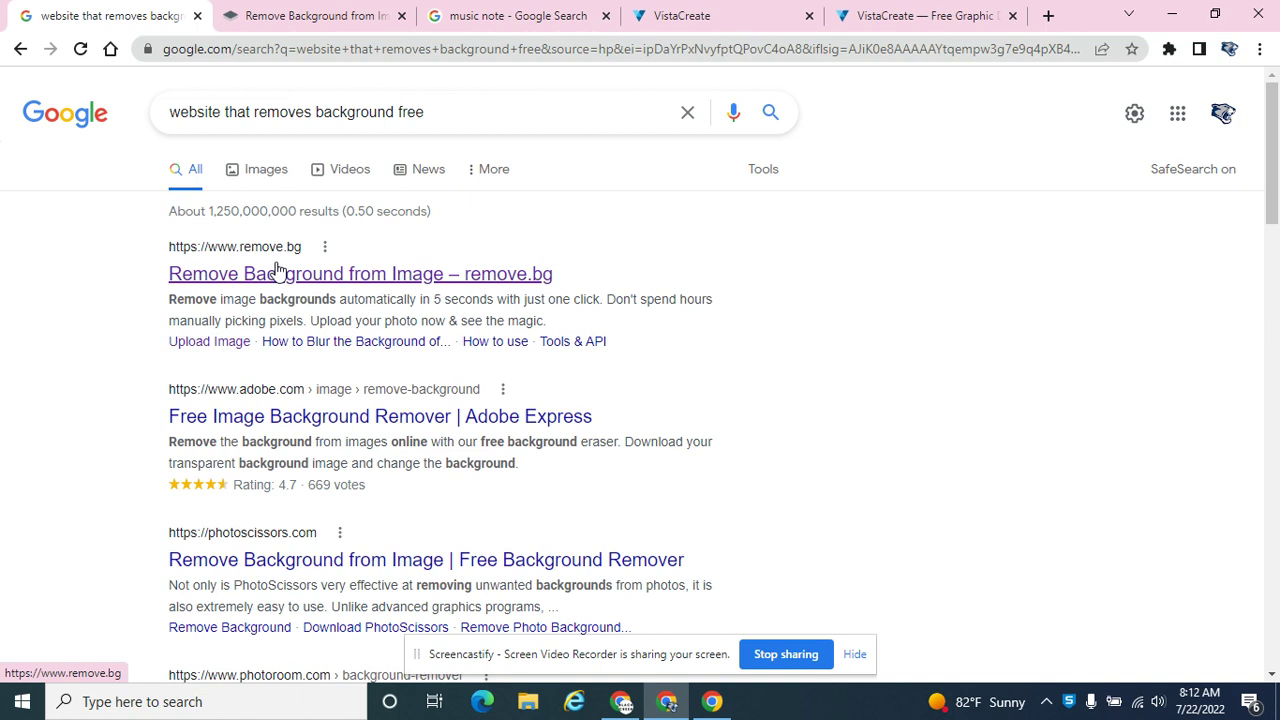
pyautogui.click(346, 14)
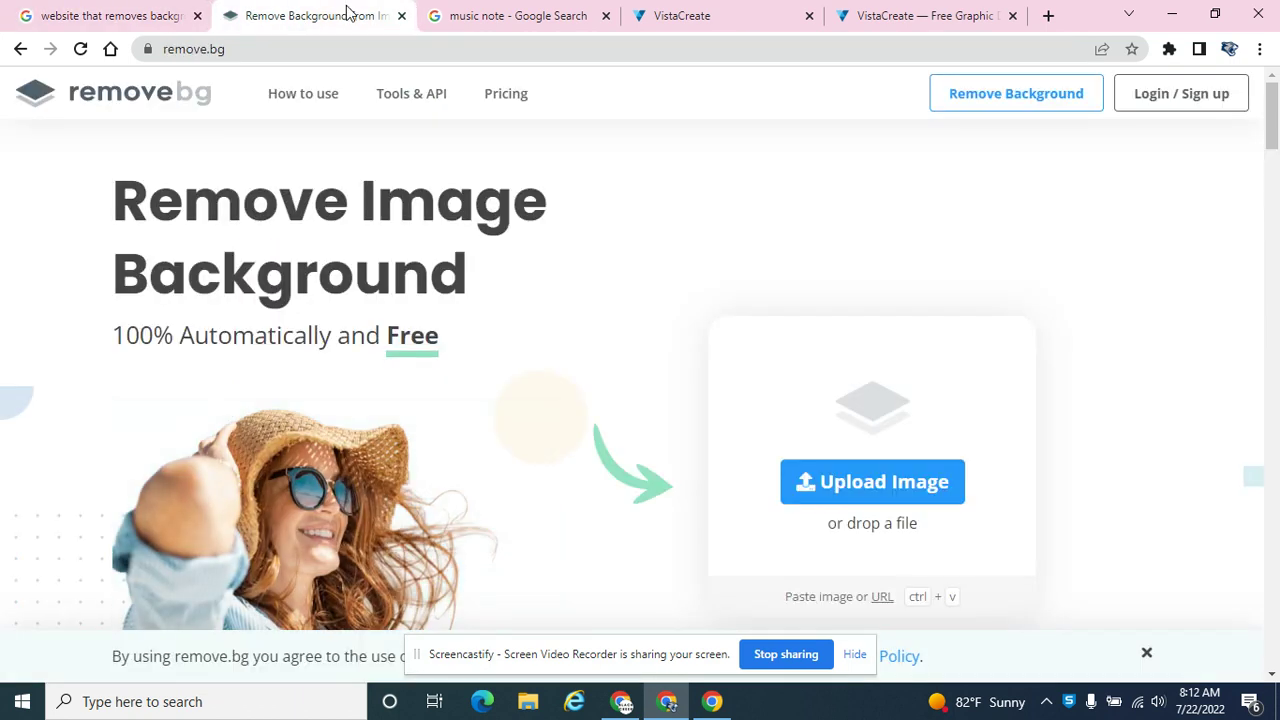
# Save the black double music note preview to the Desktop as note.png, replacing the existing file
pyautogui.click(527, 14)
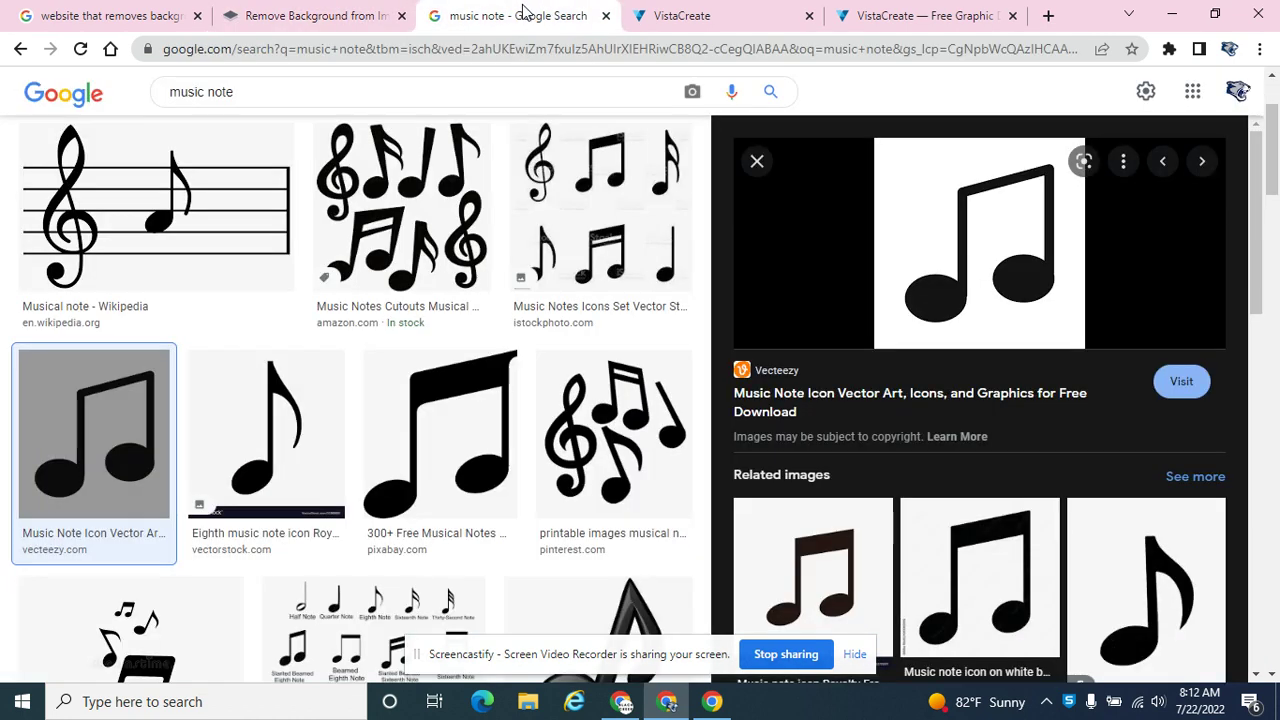
pyautogui.rightClick(997, 285)
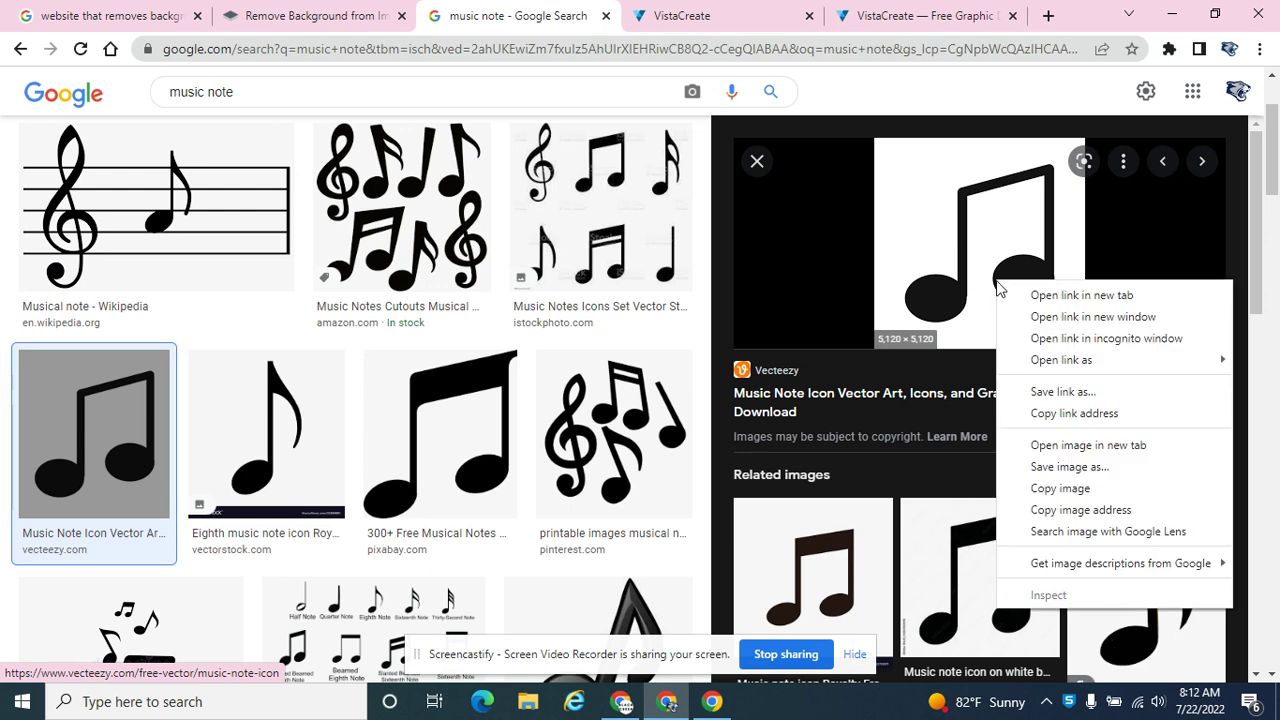
pyautogui.click(1060, 466)
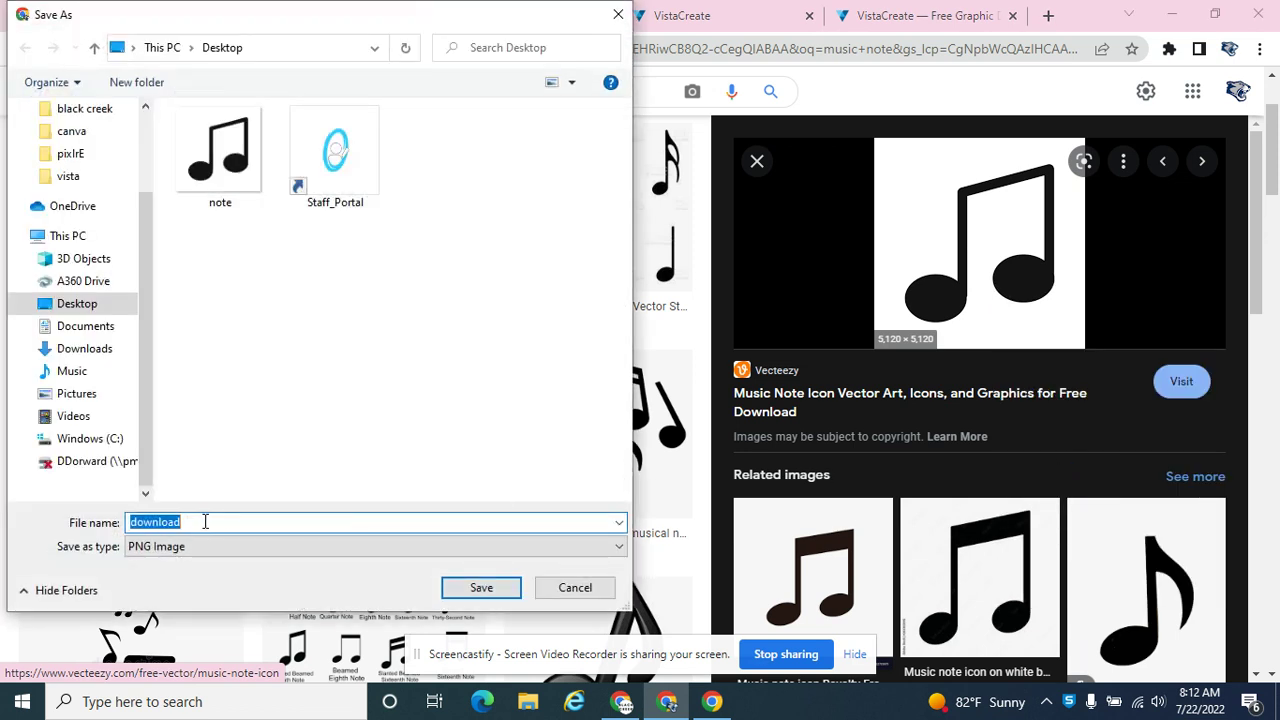
pyautogui.click(245, 175)
pyautogui.click(483, 588)
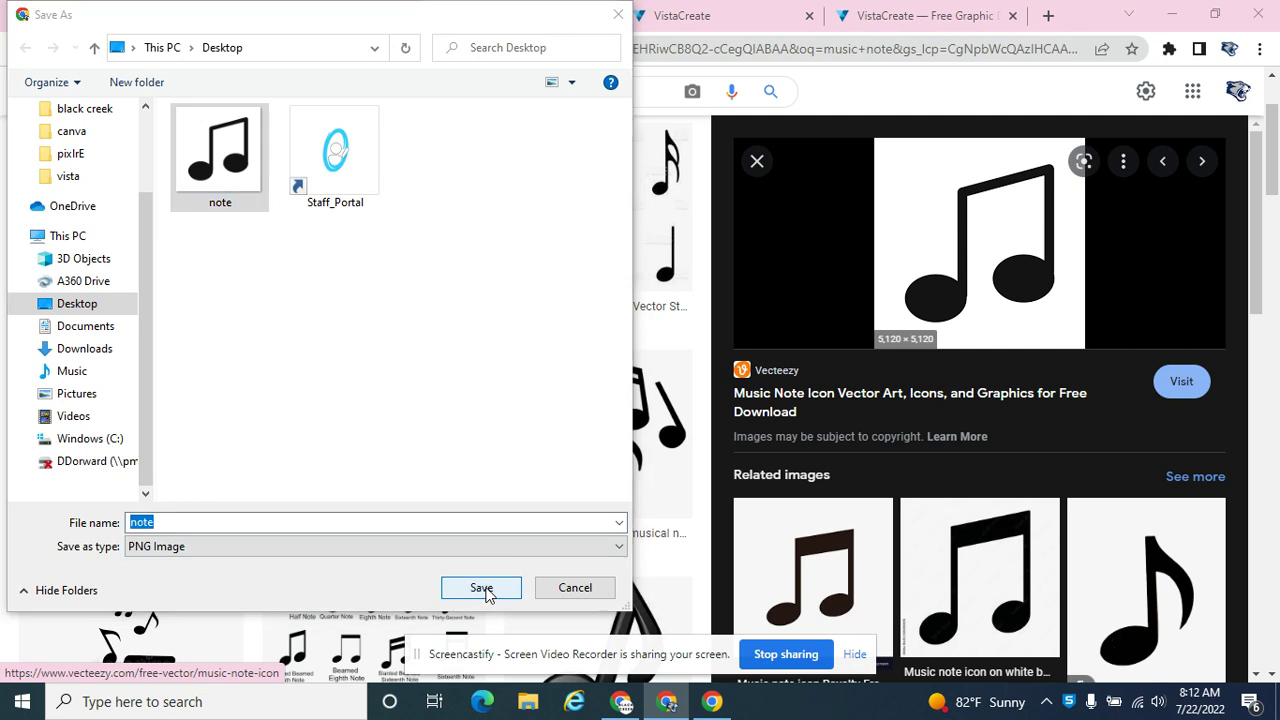
pyautogui.click(706, 358)
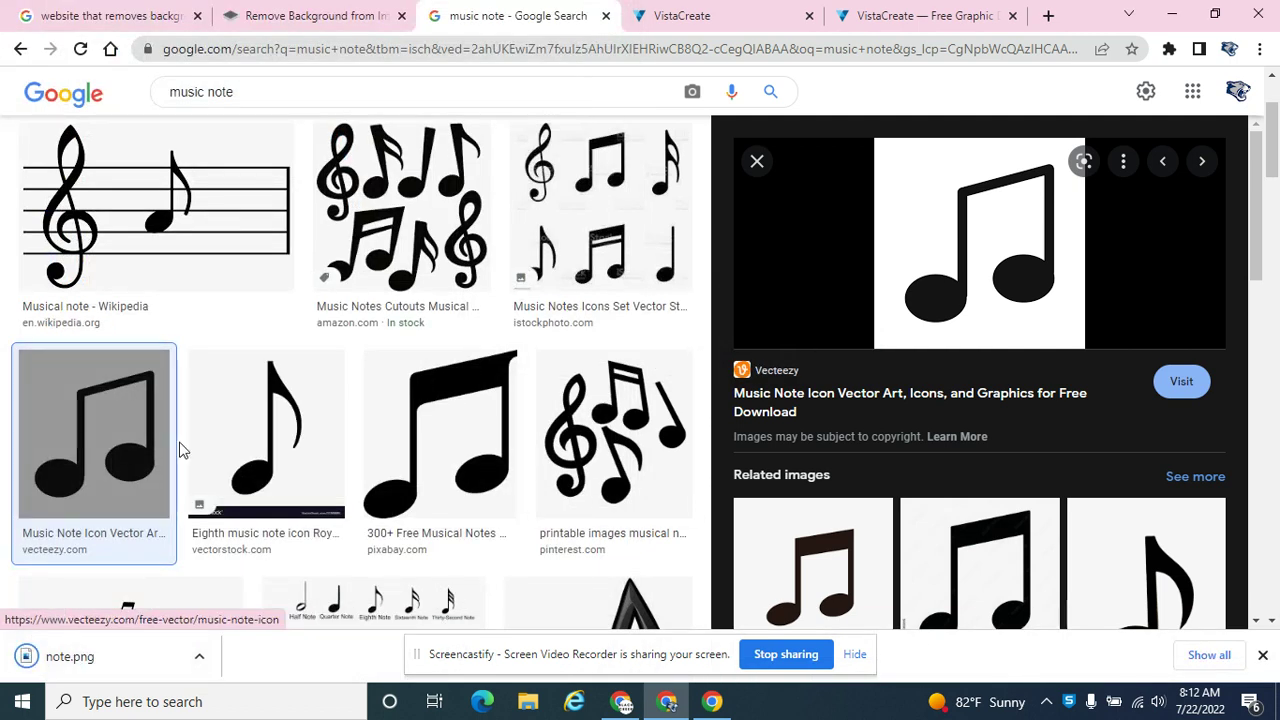
pyautogui.click(274, 26)
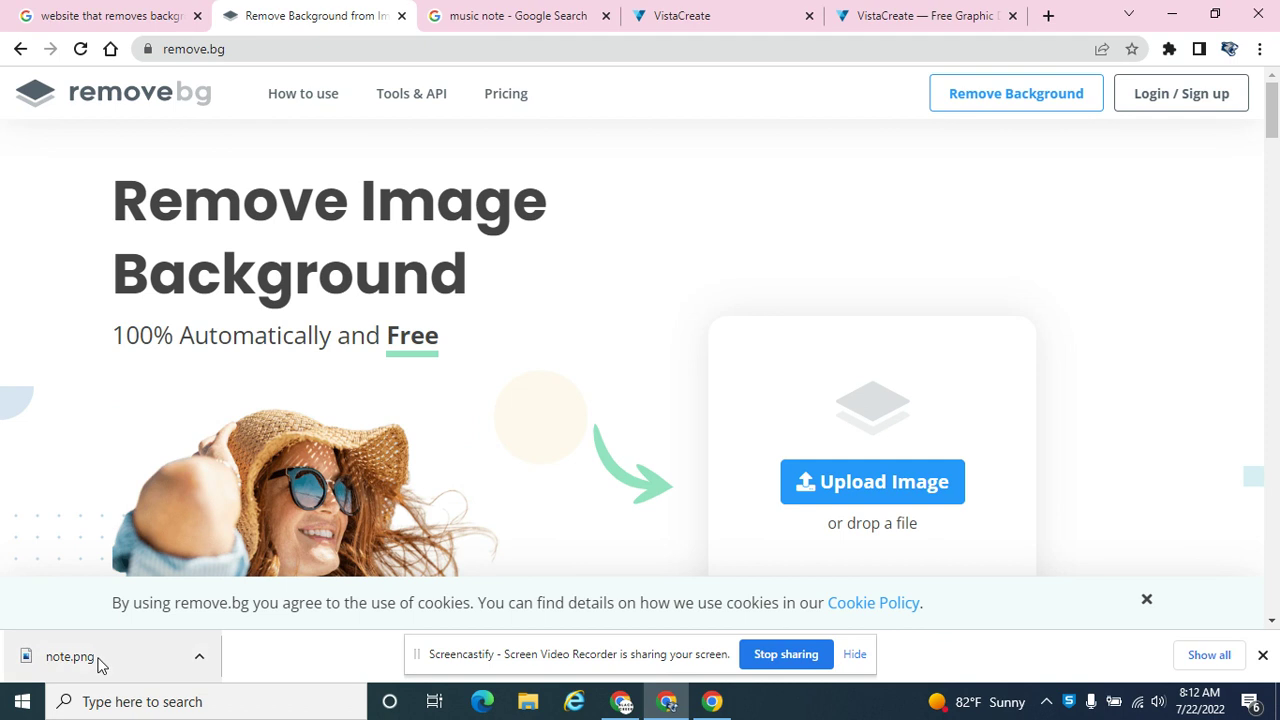
# Upload note.png to remove.bg to strip its white background and open the cut-out in the editor
pyautogui.moveTo(88, 668); pyautogui.dragTo(820, 483)
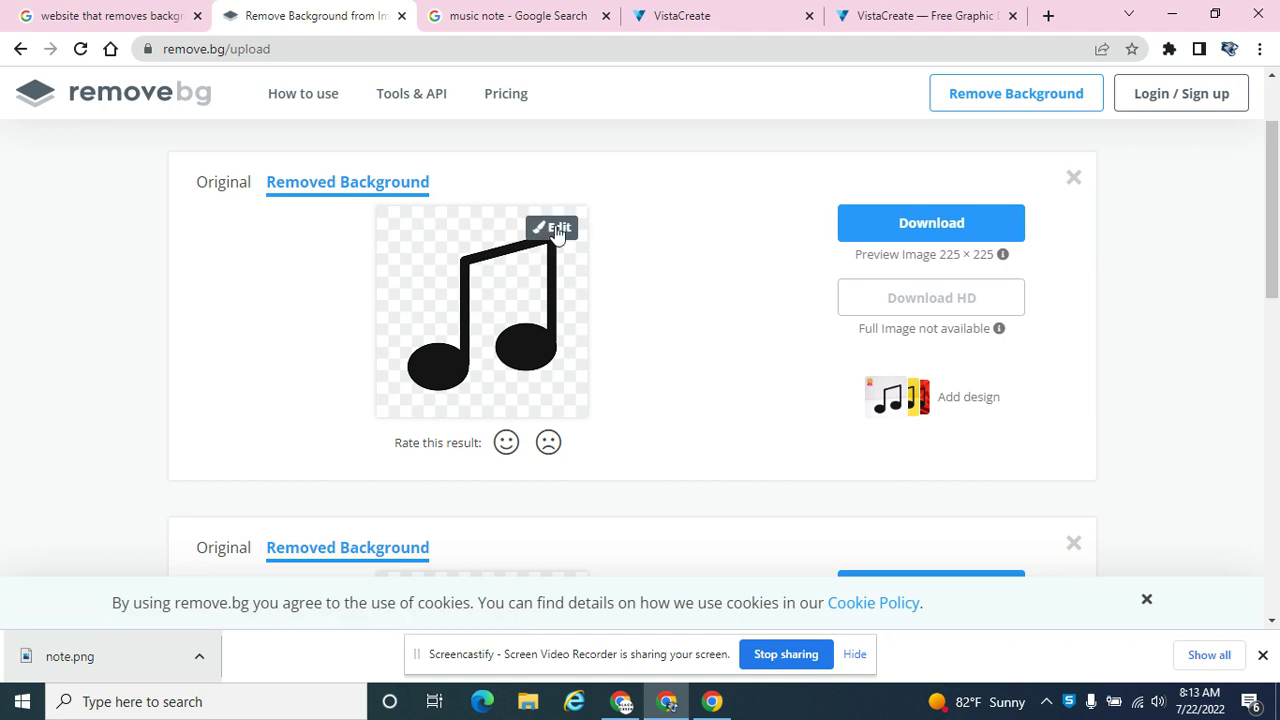
pyautogui.click(558, 230)
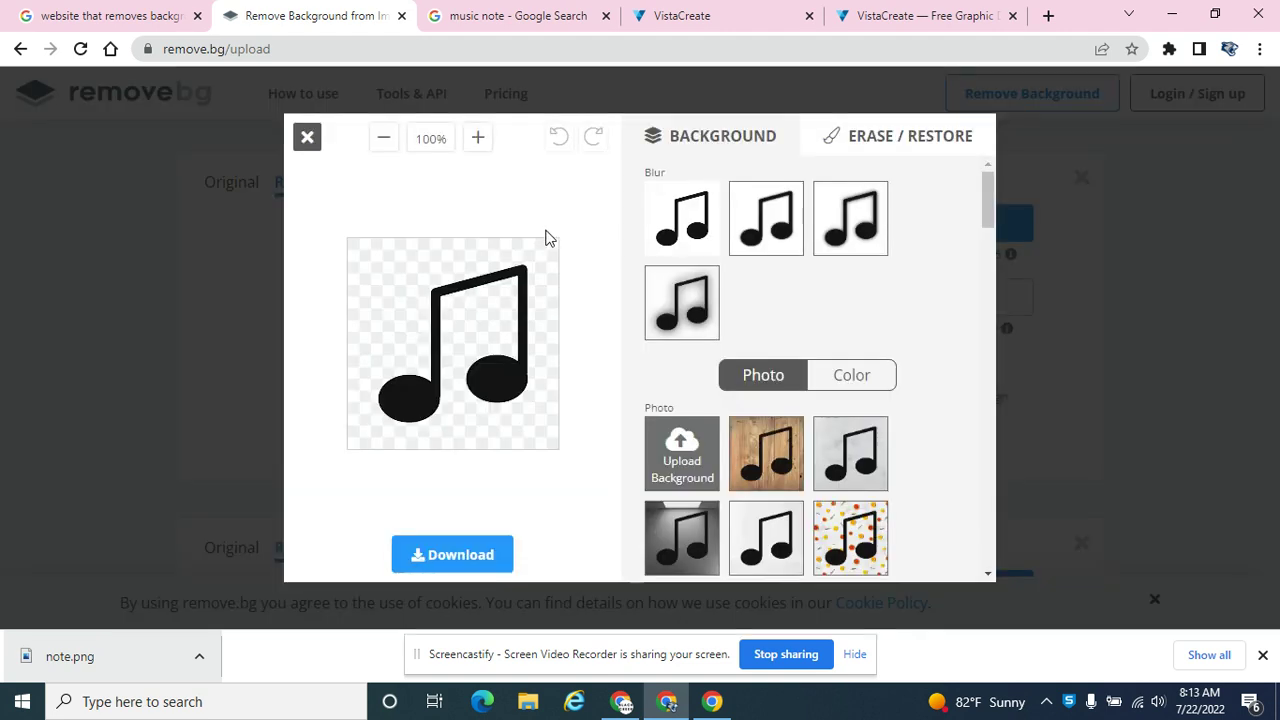
# In Erase/Restore, enlarge the brush, erase the lower-right note head, then restore the stem
pyautogui.click(477, 140)
pyautogui.click(477, 140)
pyautogui.click(477, 140)
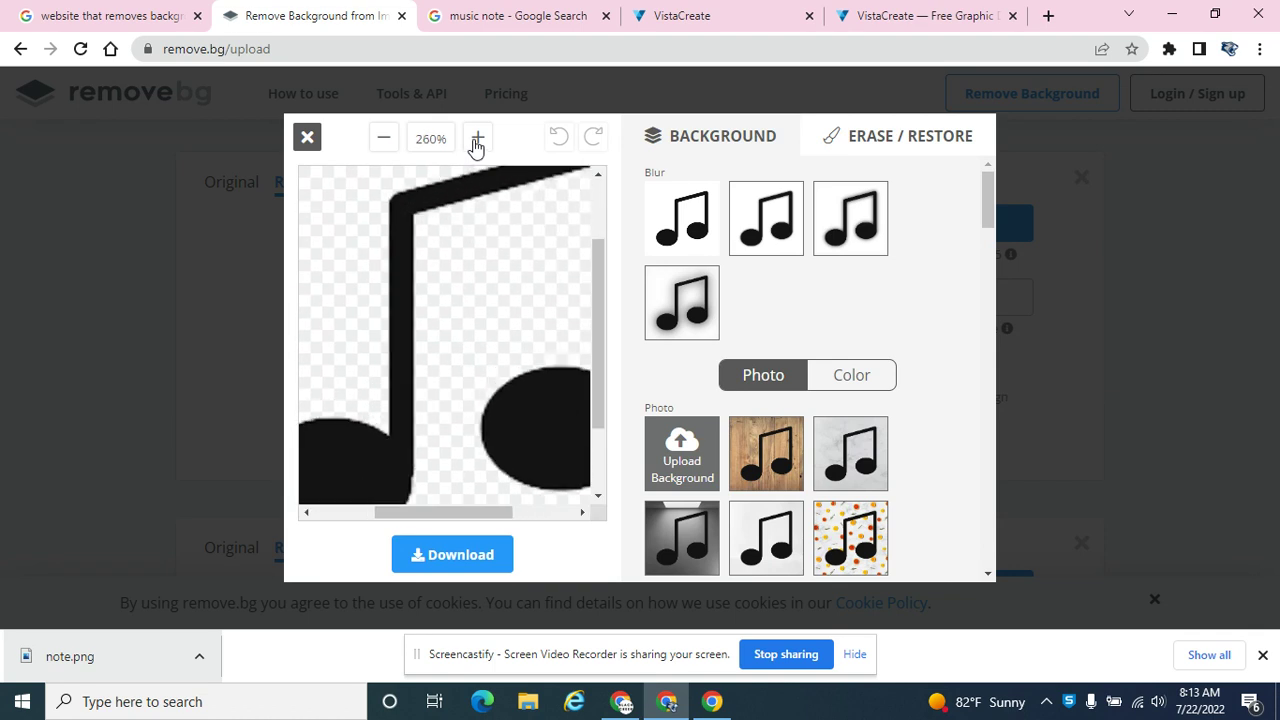
pyautogui.click(386, 139)
pyautogui.click(386, 139)
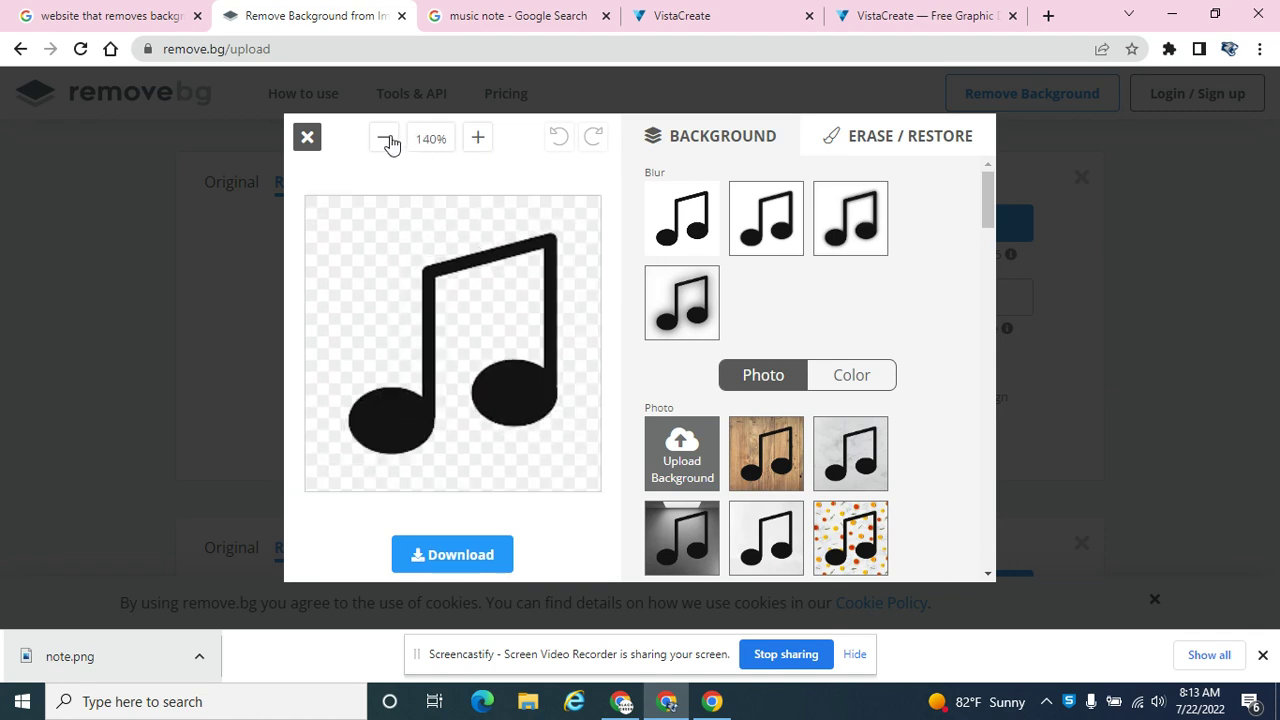
pyautogui.click(875, 144)
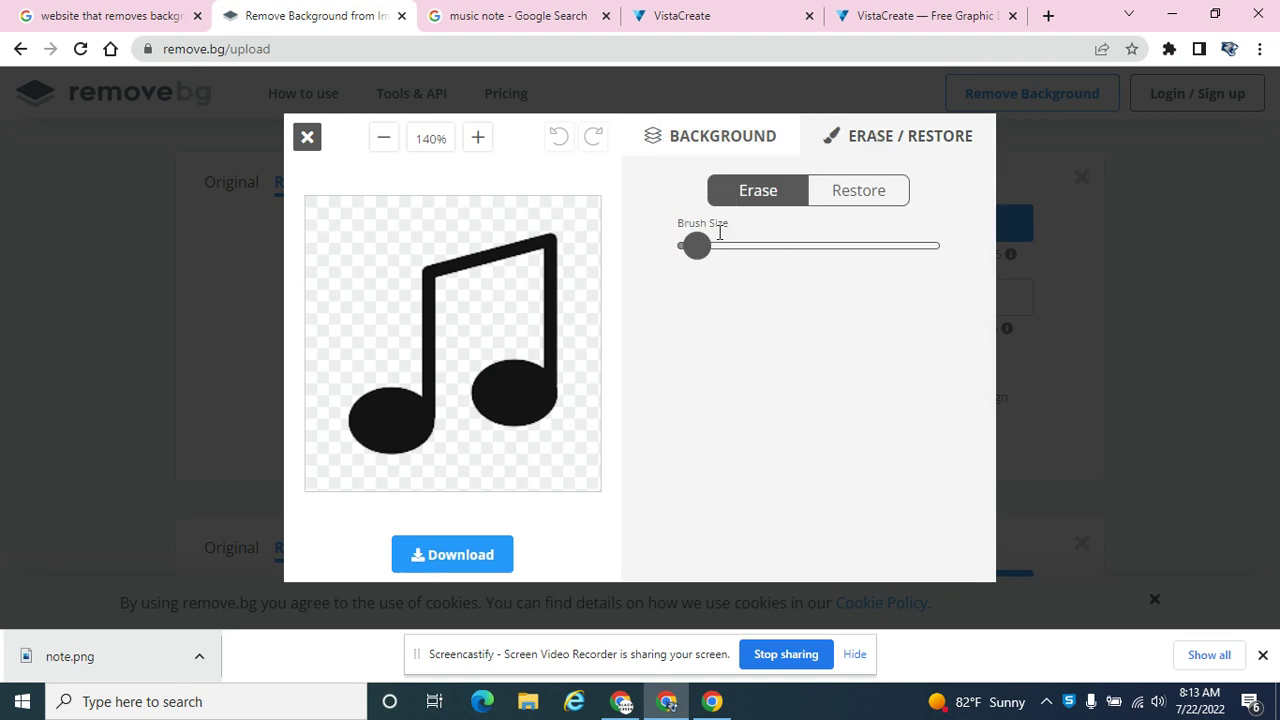
pyautogui.moveTo(697, 246); pyautogui.dragTo(719, 247)
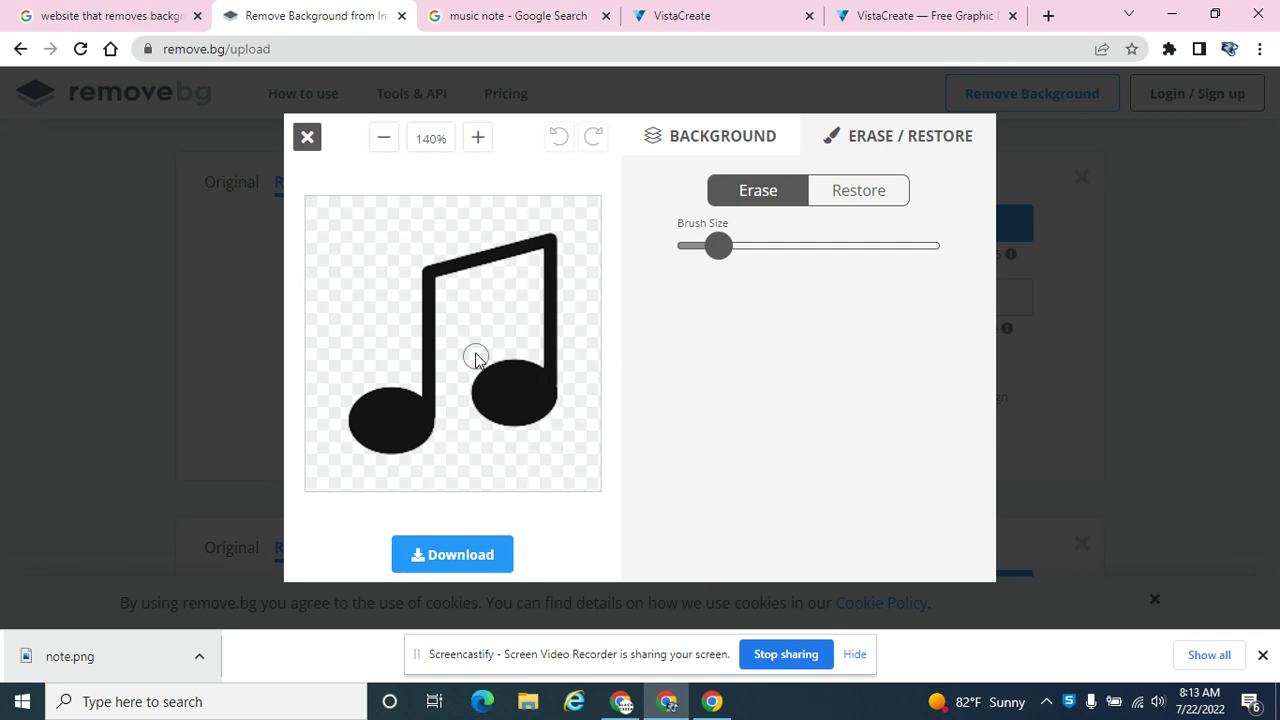
pyautogui.moveTo(529, 368)
pyautogui.mouseDown()
pyautogui.moveTo(542, 415)
pyautogui.moveTo(510, 422)
pyautogui.moveTo(498, 387)
pyautogui.moveTo(519, 373)
pyautogui.moveTo(487, 397)
pyautogui.moveTo(484, 383)
pyautogui.moveTo(500, 369)
pyautogui.moveTo(502, 421)
pyautogui.moveTo(555, 396)
pyautogui.moveTo(560, 245)
pyautogui.mouseUp()
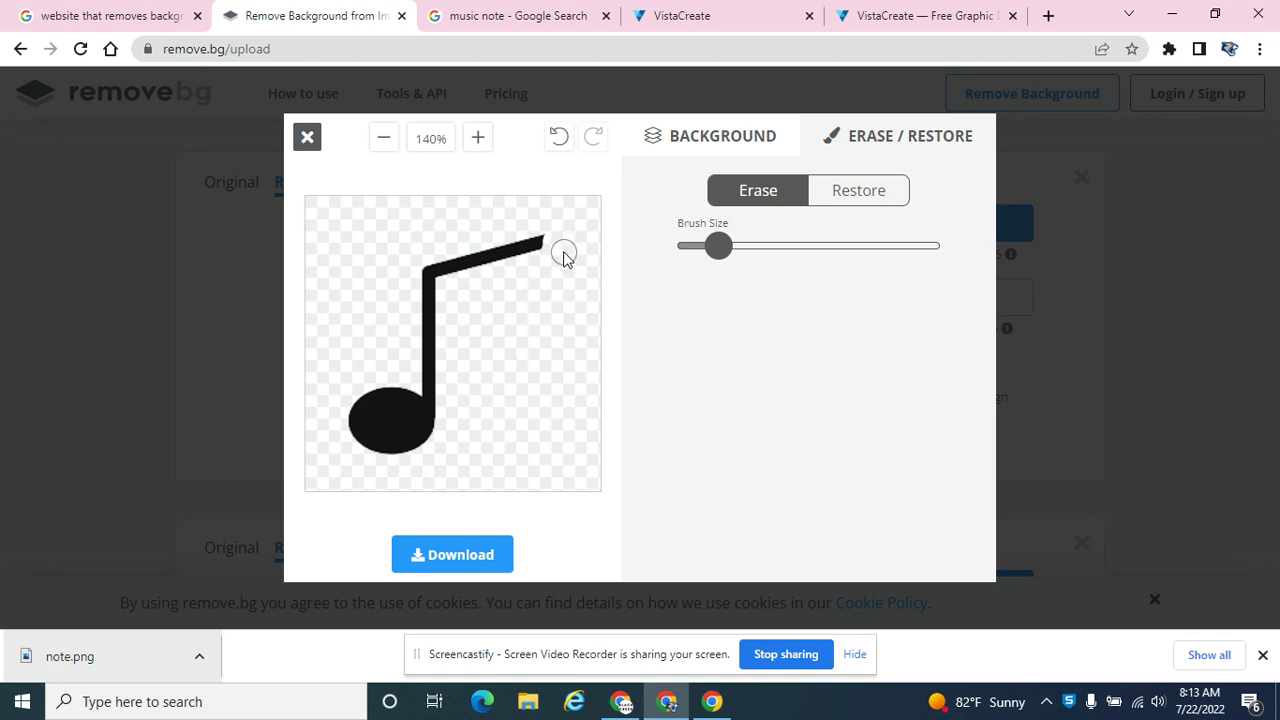
pyautogui.click(869, 199)
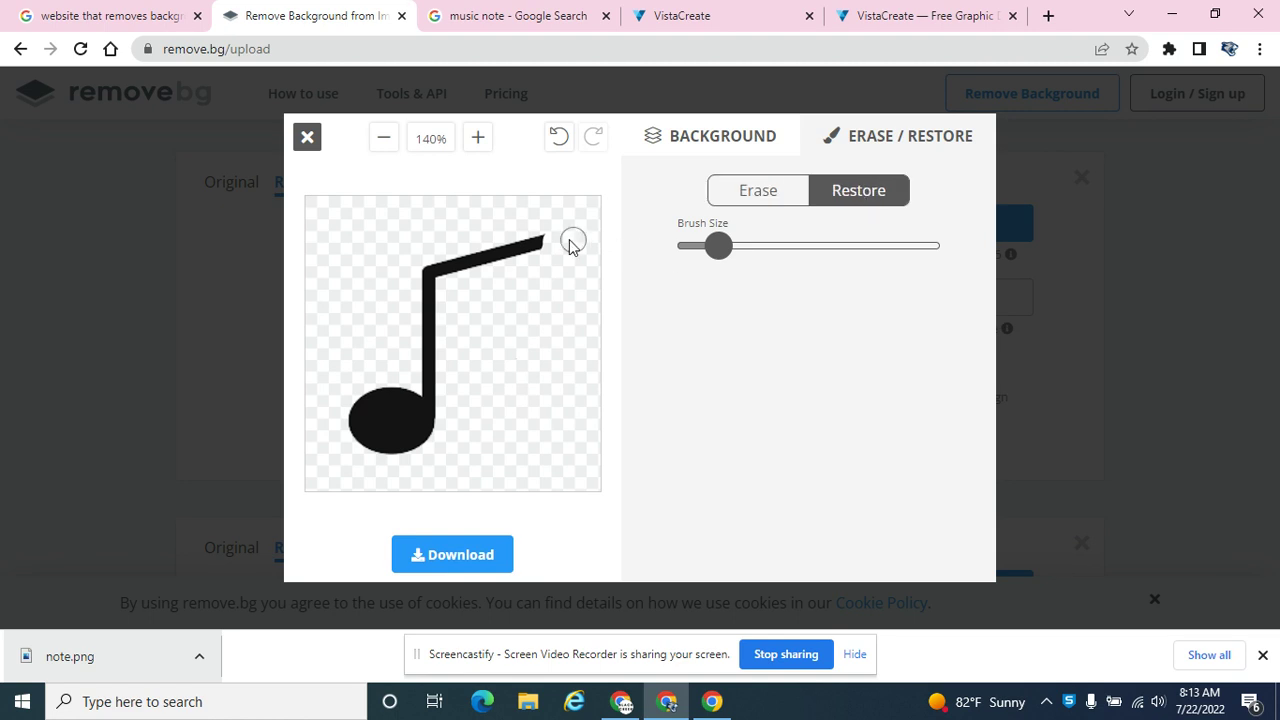
pyautogui.moveTo(551, 240)
pyautogui.mouseDown()
pyautogui.moveTo(546, 403)
pyautogui.moveTo(485, 400)
pyautogui.moveTo(500, 390)
pyautogui.moveTo(507, 420)
pyautogui.mouseUp()
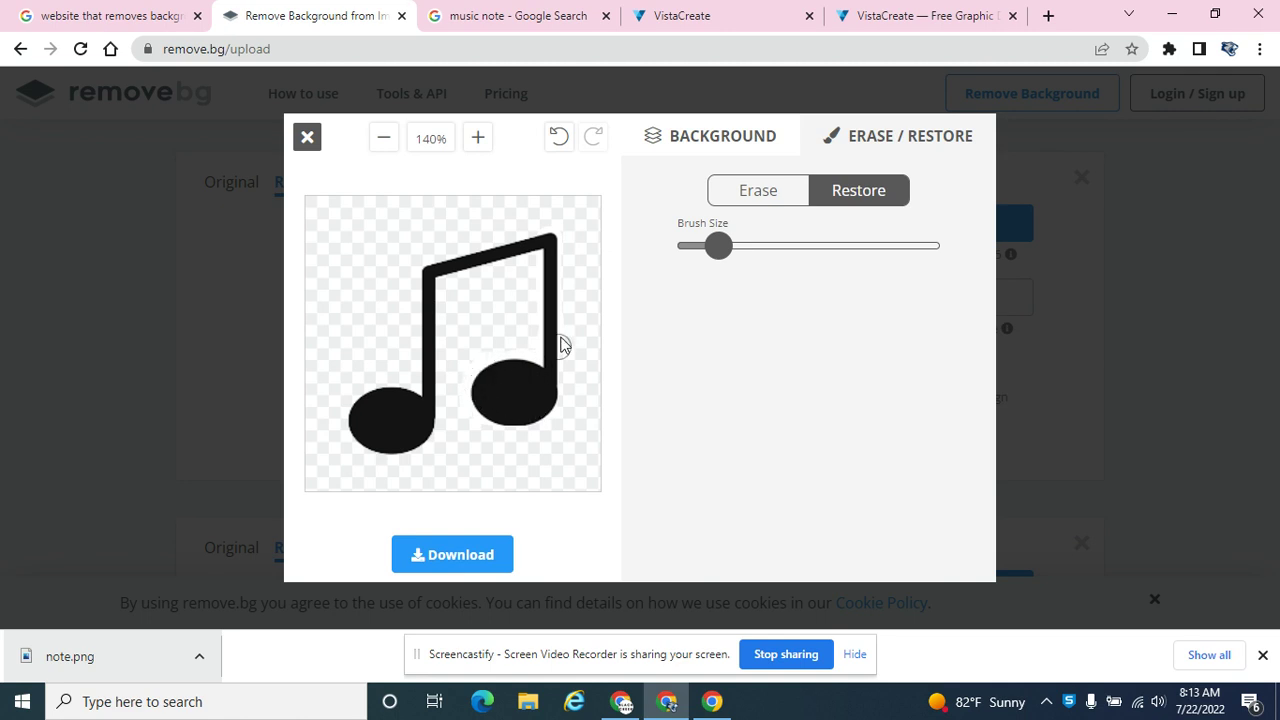
# Zoom in and erase the second note's head, stem and beam end, leaving one eighth note
pyautogui.click(477, 137)
pyautogui.click(477, 137)
pyautogui.click(477, 137)
pyautogui.click(477, 137)
pyautogui.click(477, 137)
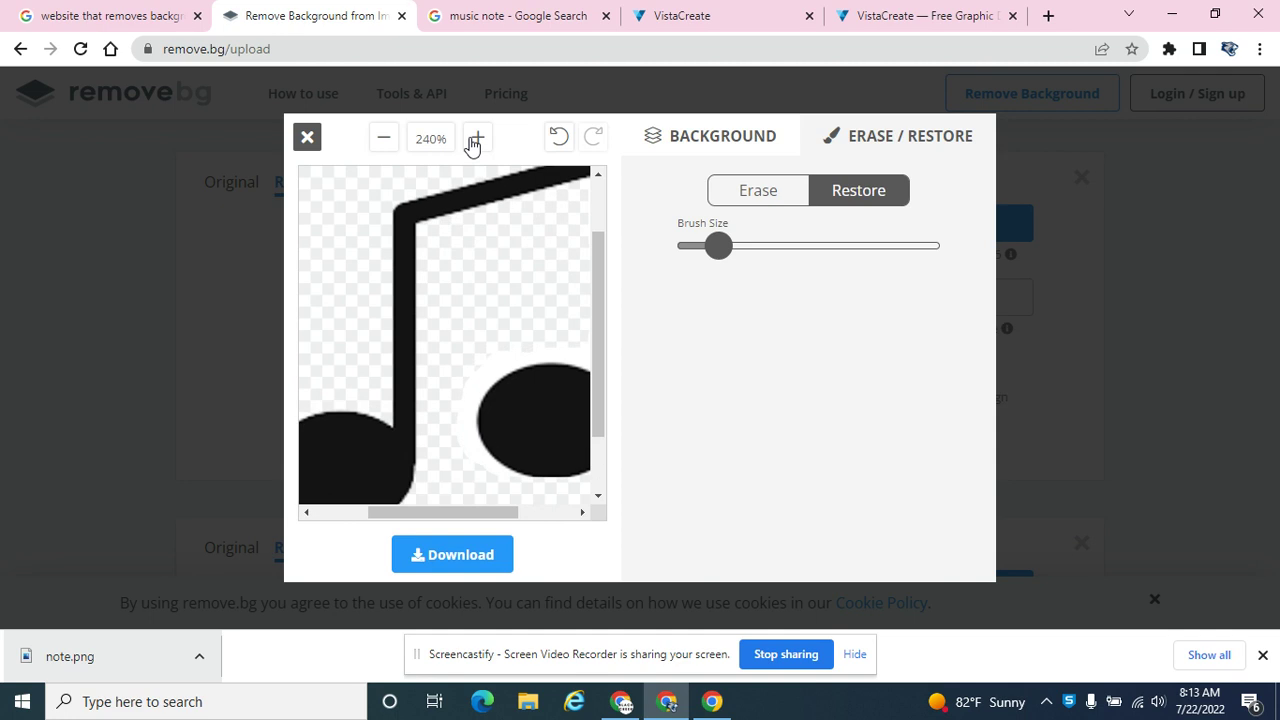
pyautogui.click(477, 137)
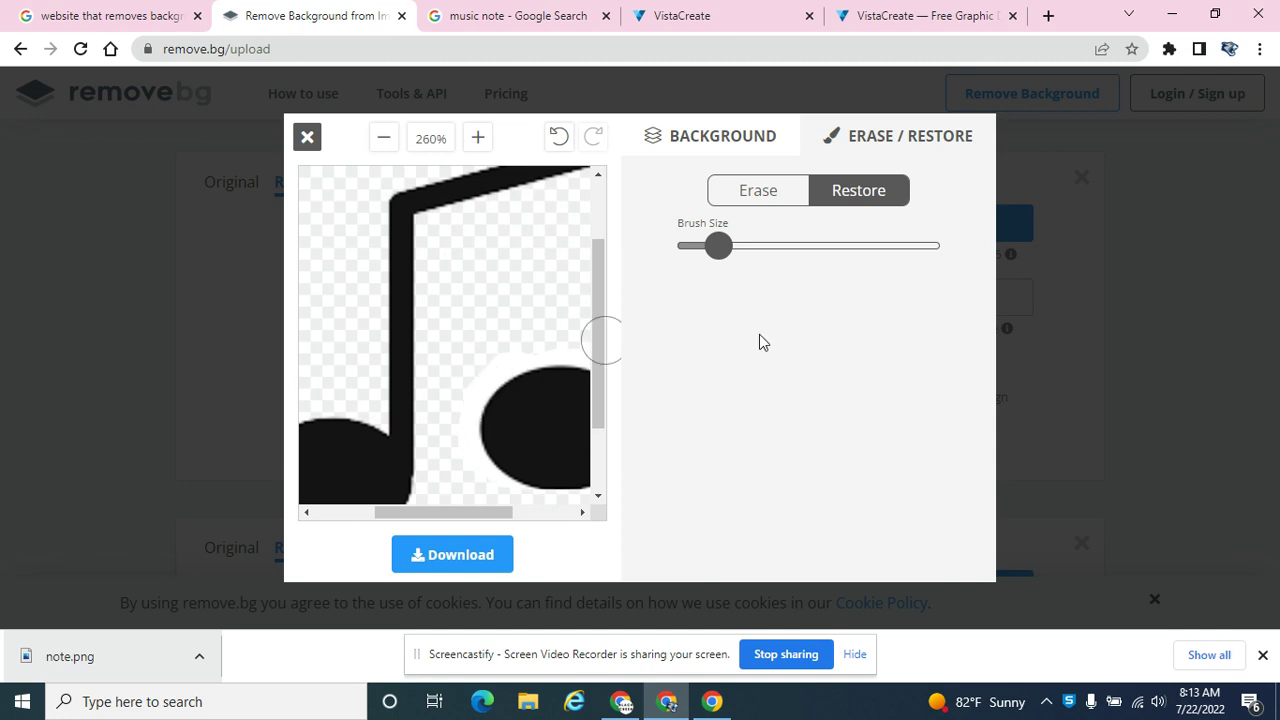
pyautogui.click(760, 200)
pyautogui.moveTo(534, 380)
pyautogui.mouseDown()
pyautogui.moveTo(464, 422)
pyautogui.moveTo(494, 488)
pyautogui.moveTo(506, 478)
pyautogui.moveTo(540, 493)
pyautogui.moveTo(522, 458)
pyautogui.moveTo(567, 418)
pyautogui.moveTo(556, 433)
pyautogui.moveTo(559, 415)
pyautogui.moveTo(576, 481)
pyautogui.mouseUp()
pyautogui.moveTo(486, 513); pyautogui.dragTo(529, 513)
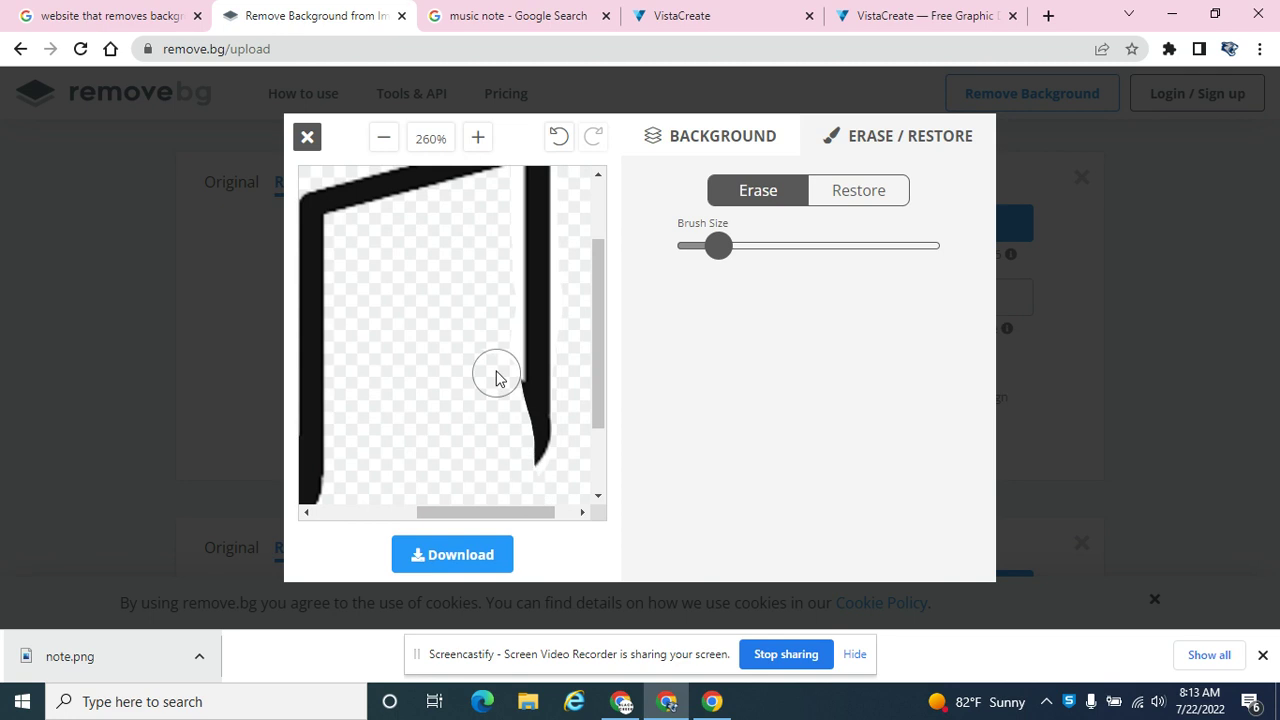
pyautogui.moveTo(497, 377)
pyautogui.mouseDown()
pyautogui.moveTo(517, 449)
pyautogui.moveTo(531, 429)
pyautogui.moveTo(522, 155)
pyautogui.moveTo(531, 331)
pyautogui.mouseUp()
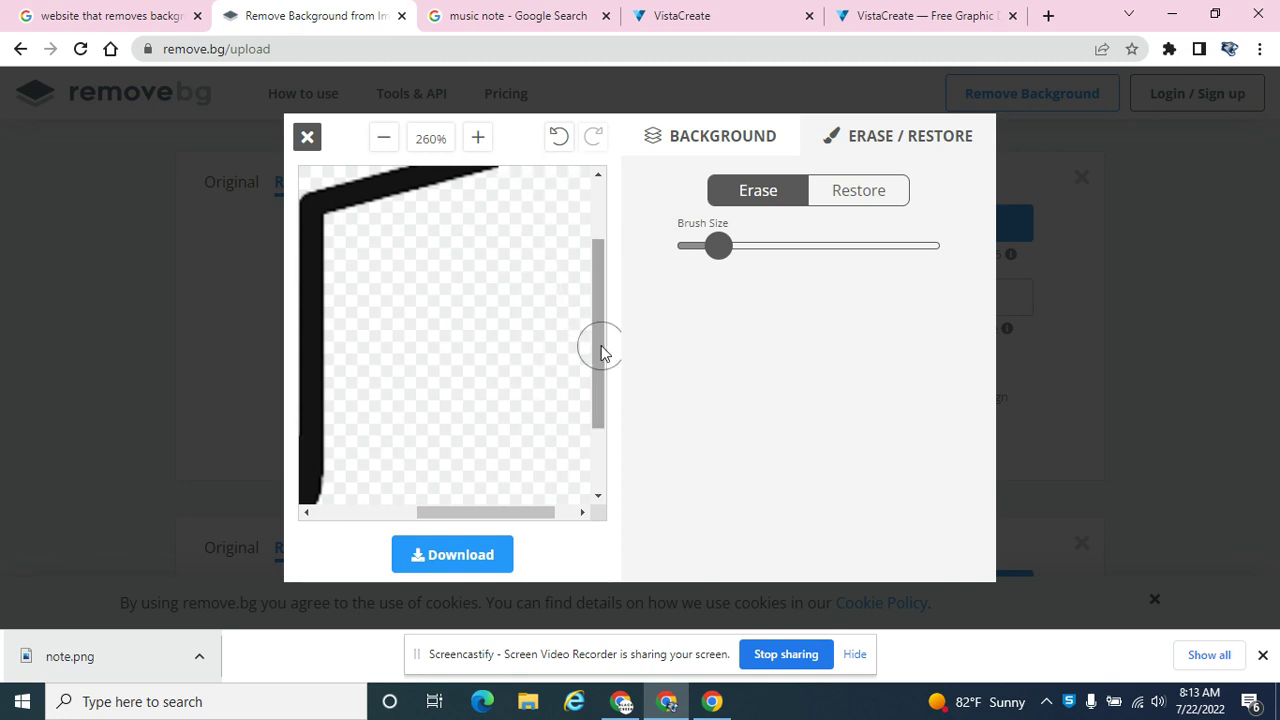
pyautogui.moveTo(601, 352)
pyautogui.mouseDown()
pyautogui.moveTo(607, 283)
pyautogui.moveTo(569, 275)
pyautogui.moveTo(543, 241)
pyautogui.moveTo(512, 241)
pyautogui.moveTo(533, 272)
pyautogui.moveTo(497, 244)
pyautogui.mouseUp()
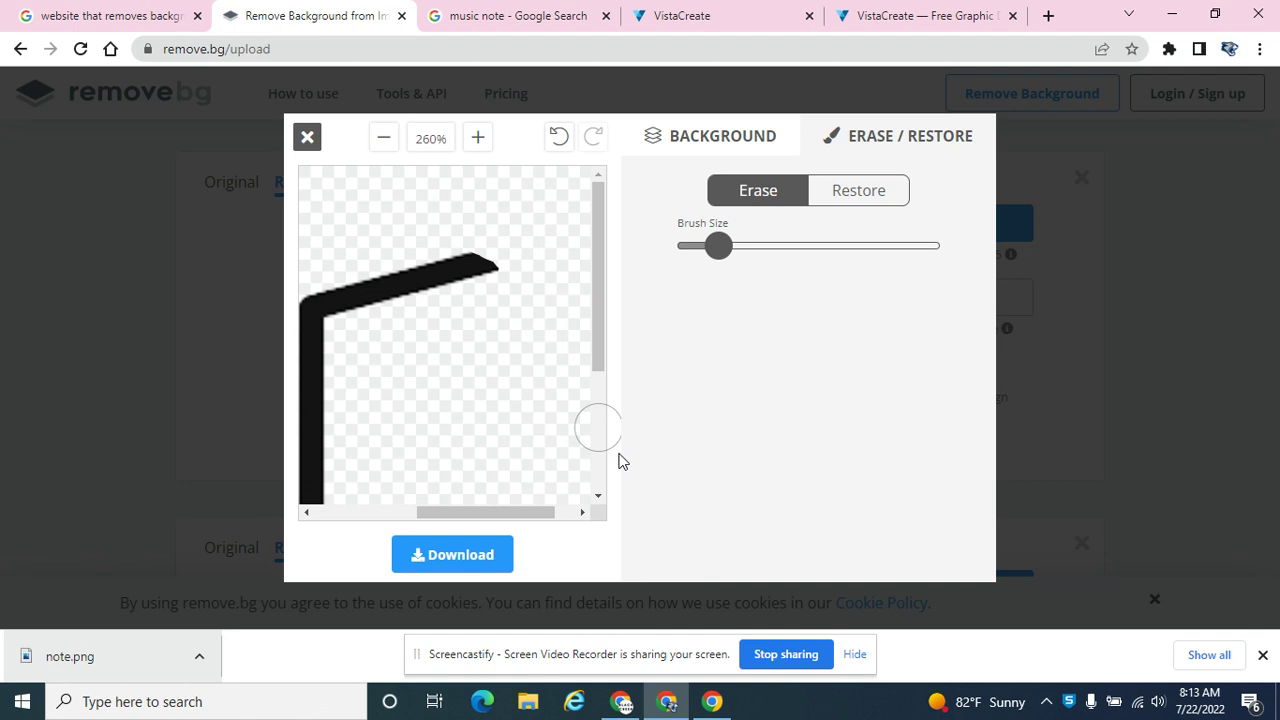
pyautogui.click(385, 139)
pyautogui.click(385, 139)
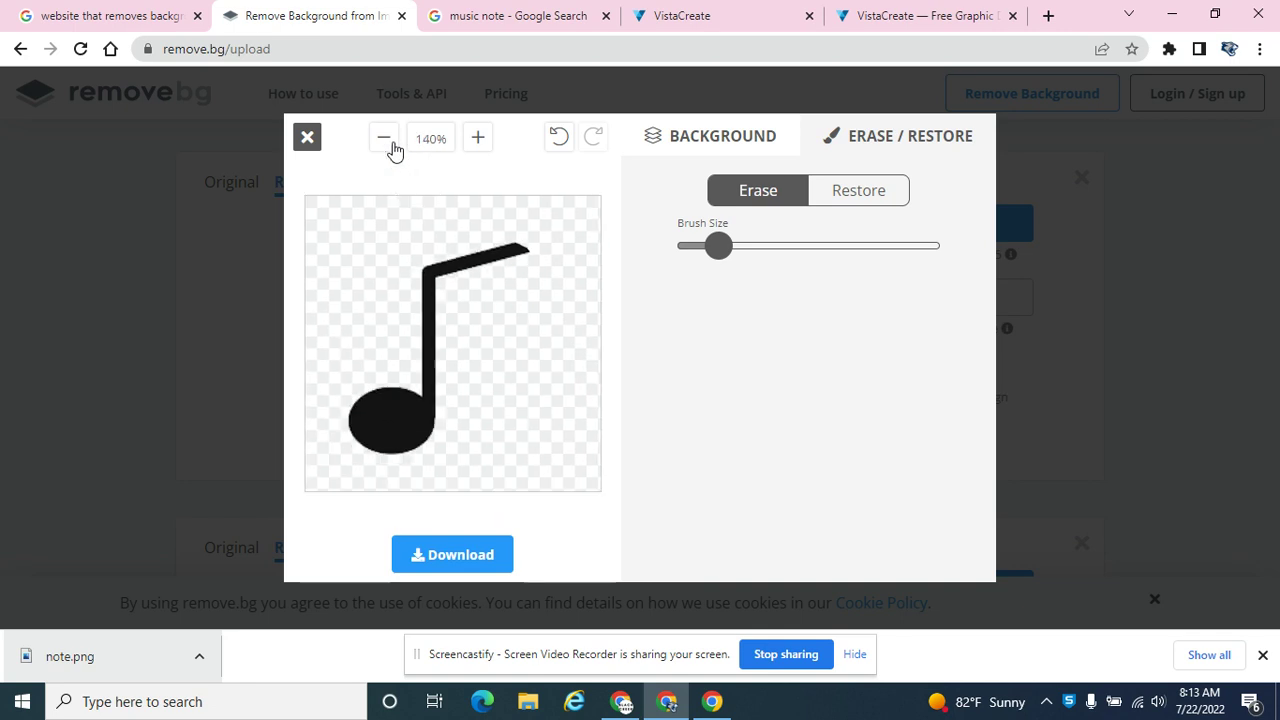
pyautogui.click(391, 142)
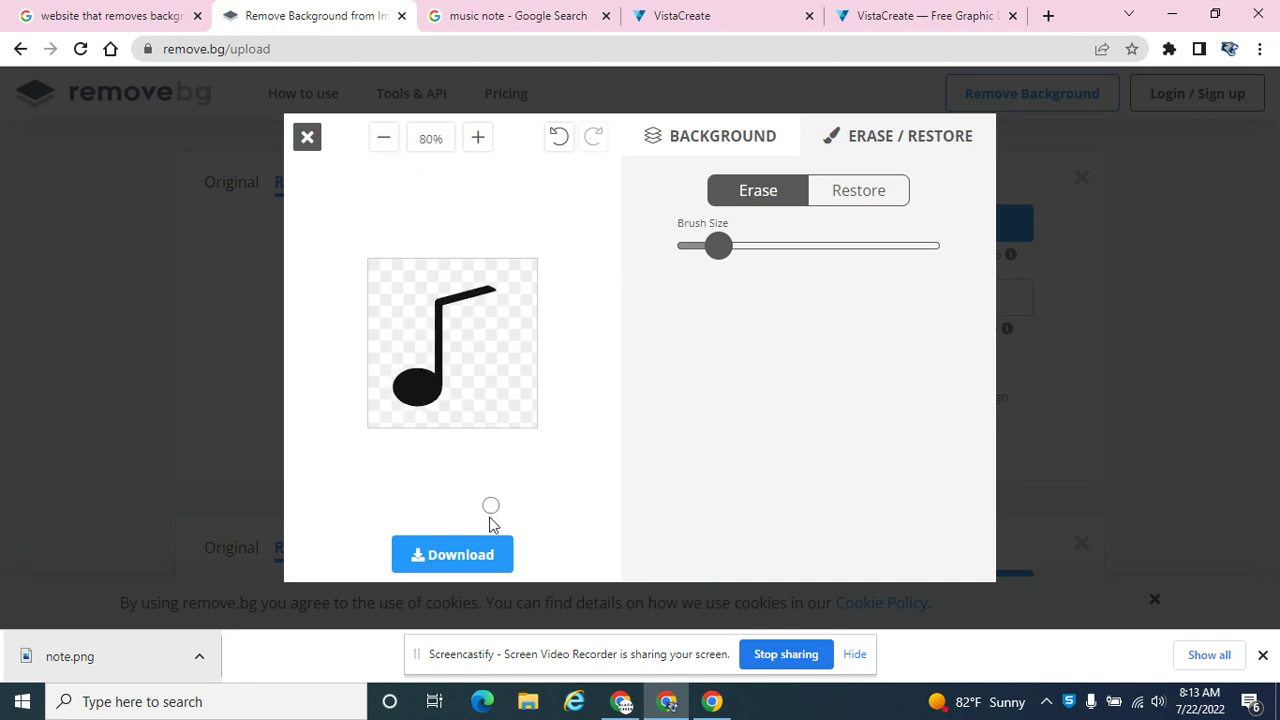
# Download the single-note cut-out as note-removebg-preview.png and return to the Guitar Lessons design
pyautogui.click(461, 556)
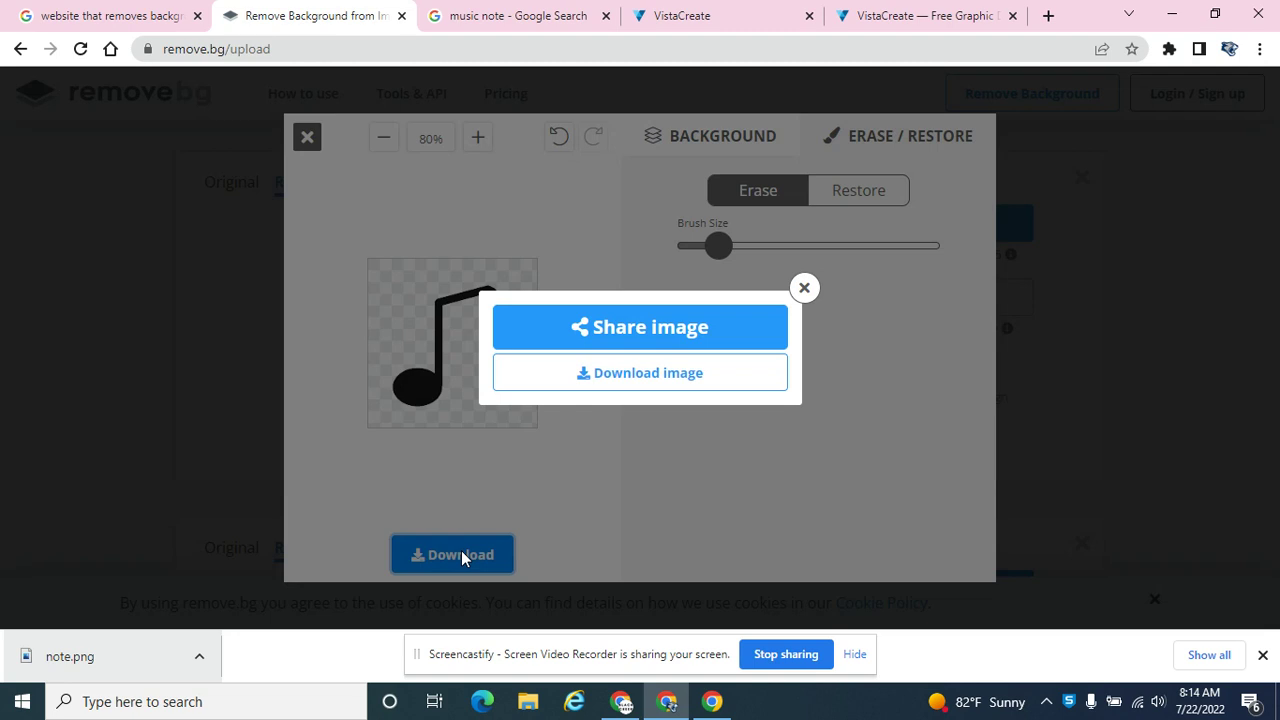
pyautogui.click(598, 378)
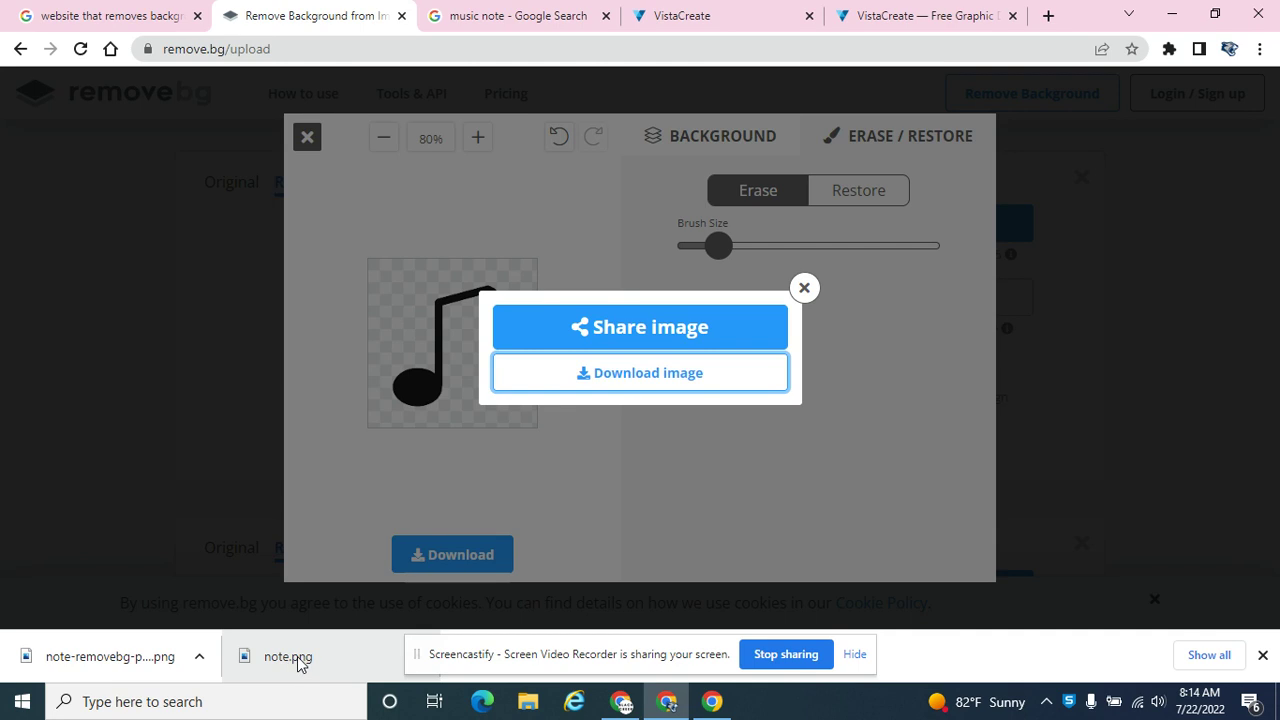
pyautogui.click(110, 660)
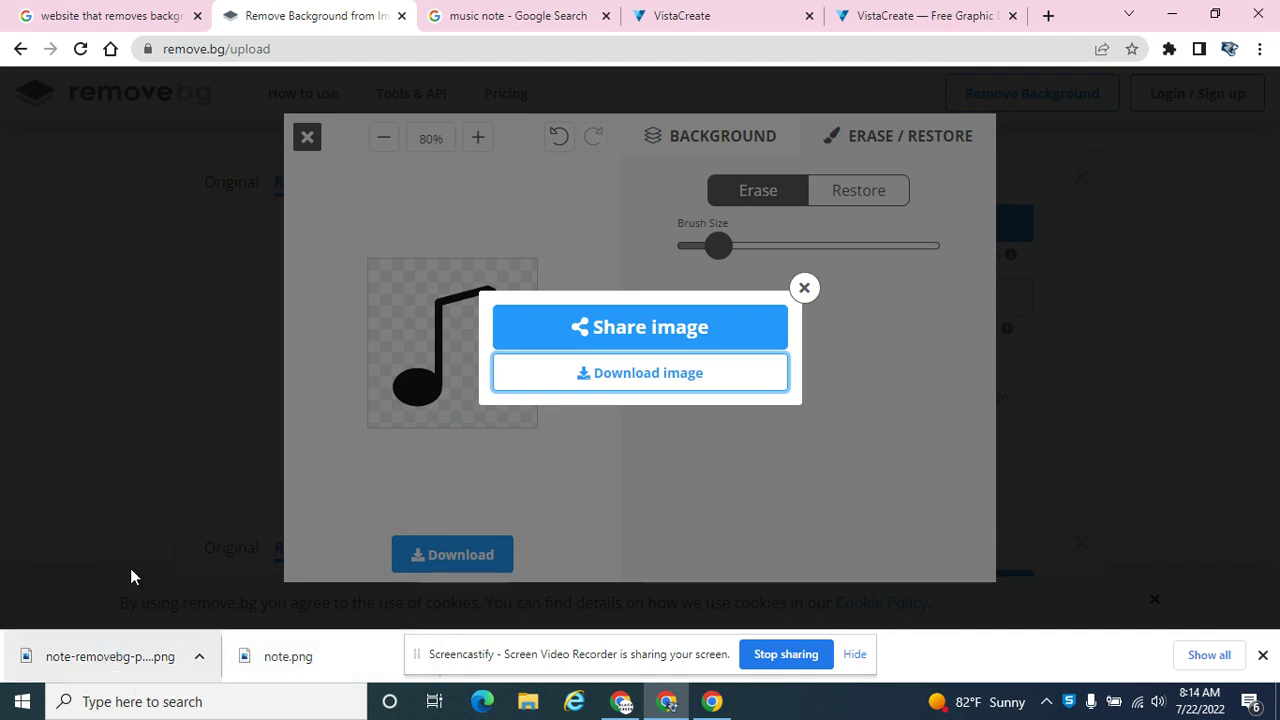
pyautogui.click(883, 20)
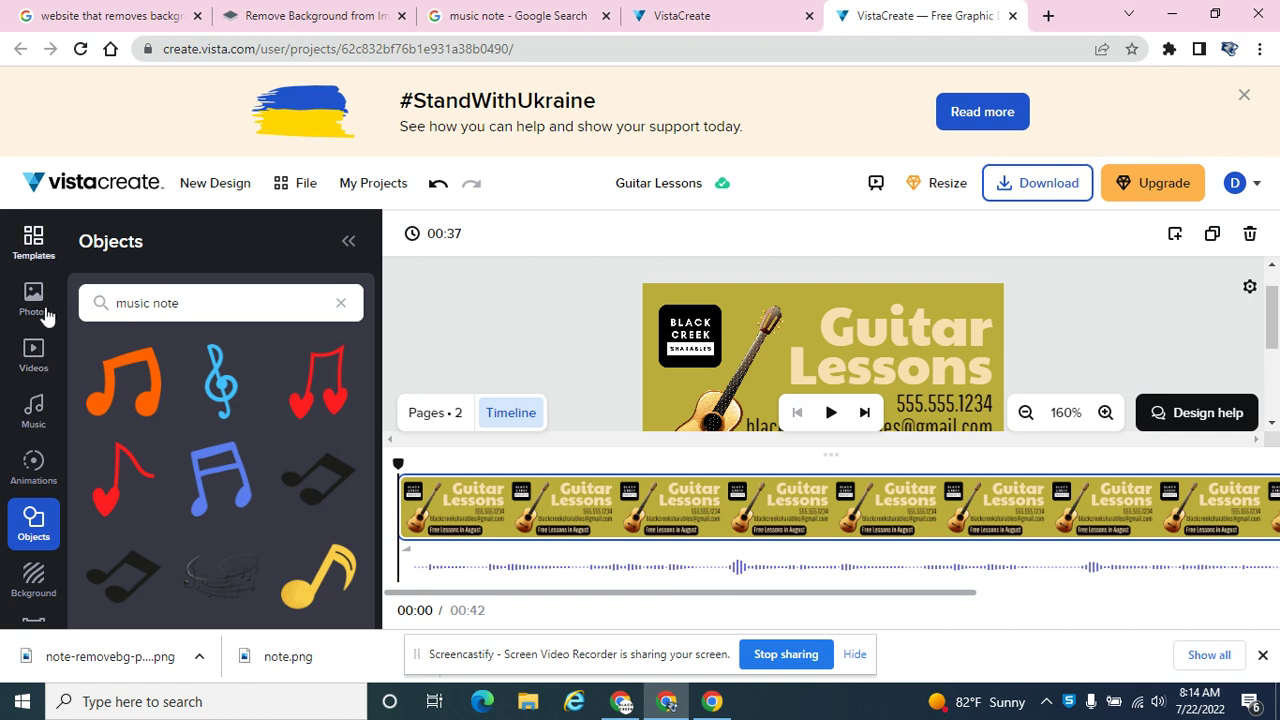
# Upload note-removebg-preview from the Downloads folder into the design's My Files
pyautogui.scroll(-2, 35, 380)
pyautogui.scroll(-4, 30, 400)
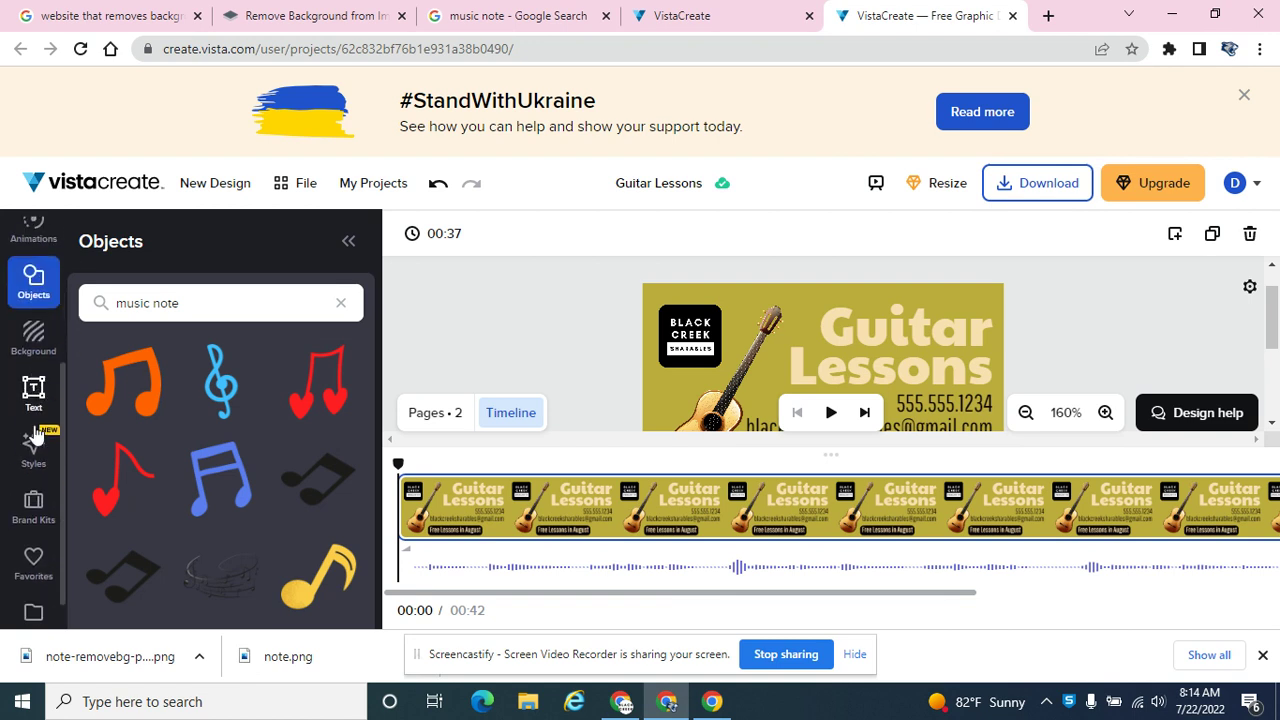
pyautogui.click(30, 586)
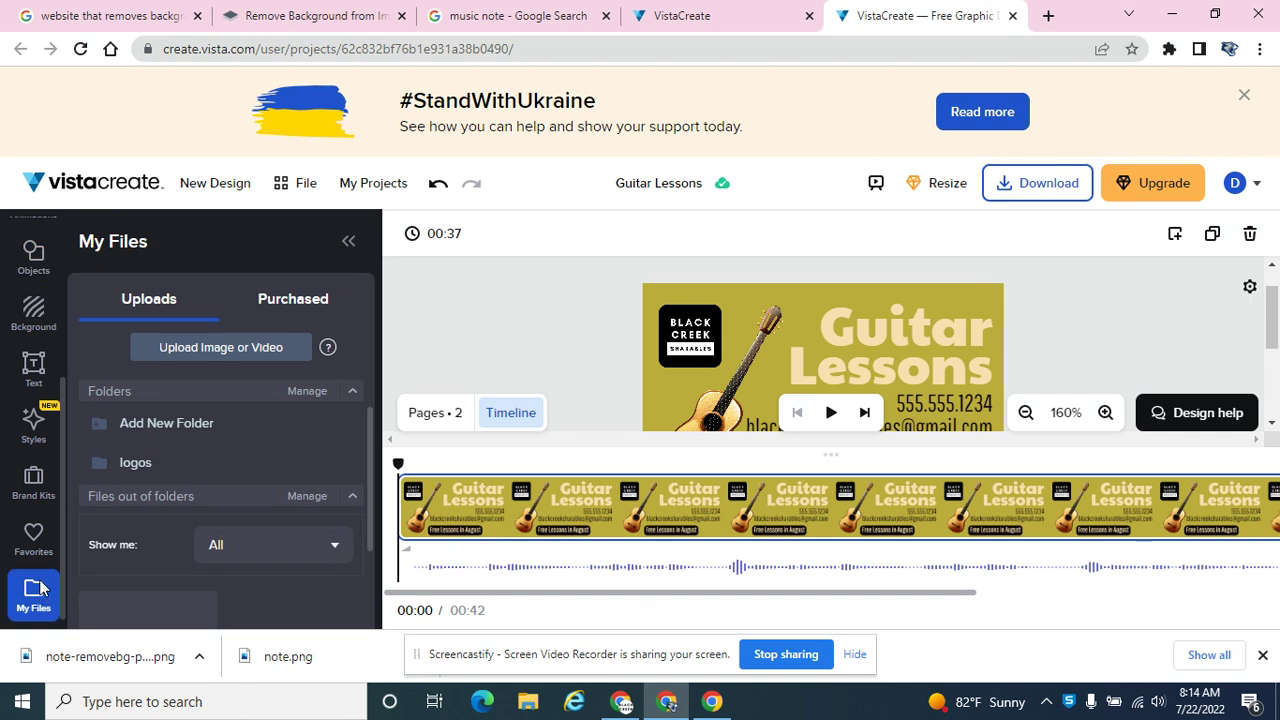
pyautogui.click(182, 350)
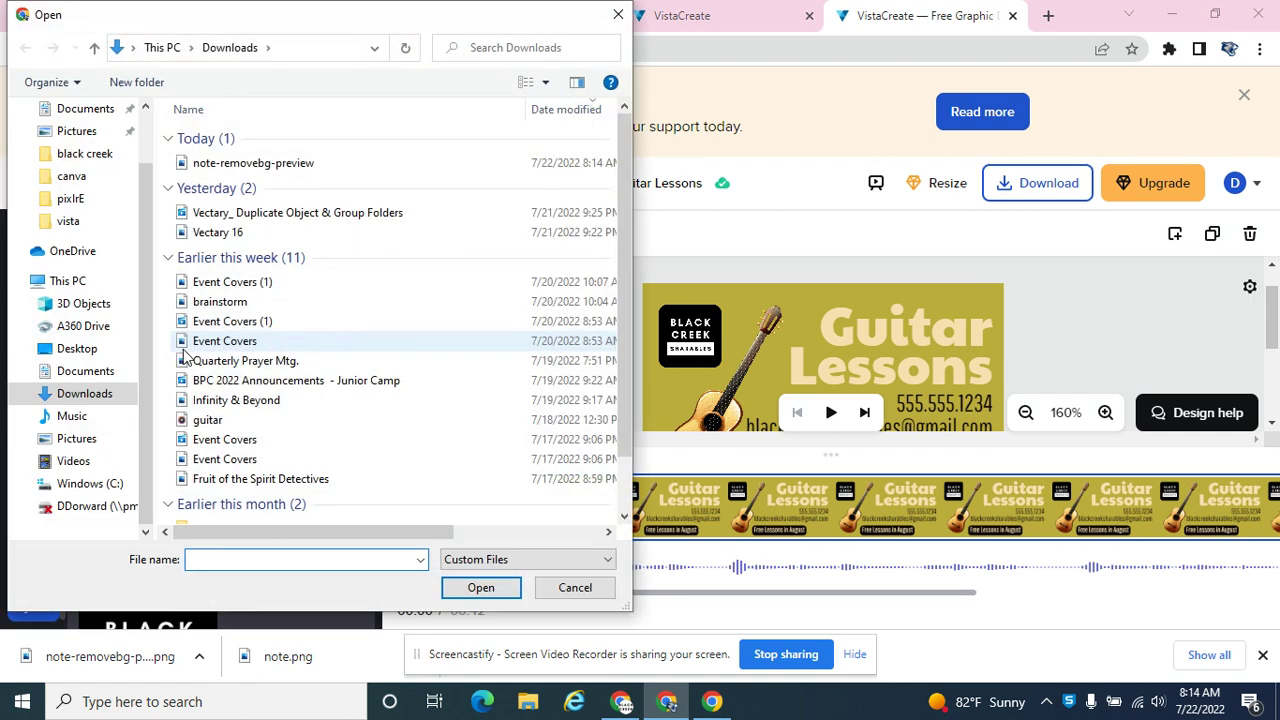
pyautogui.click(560, 590)
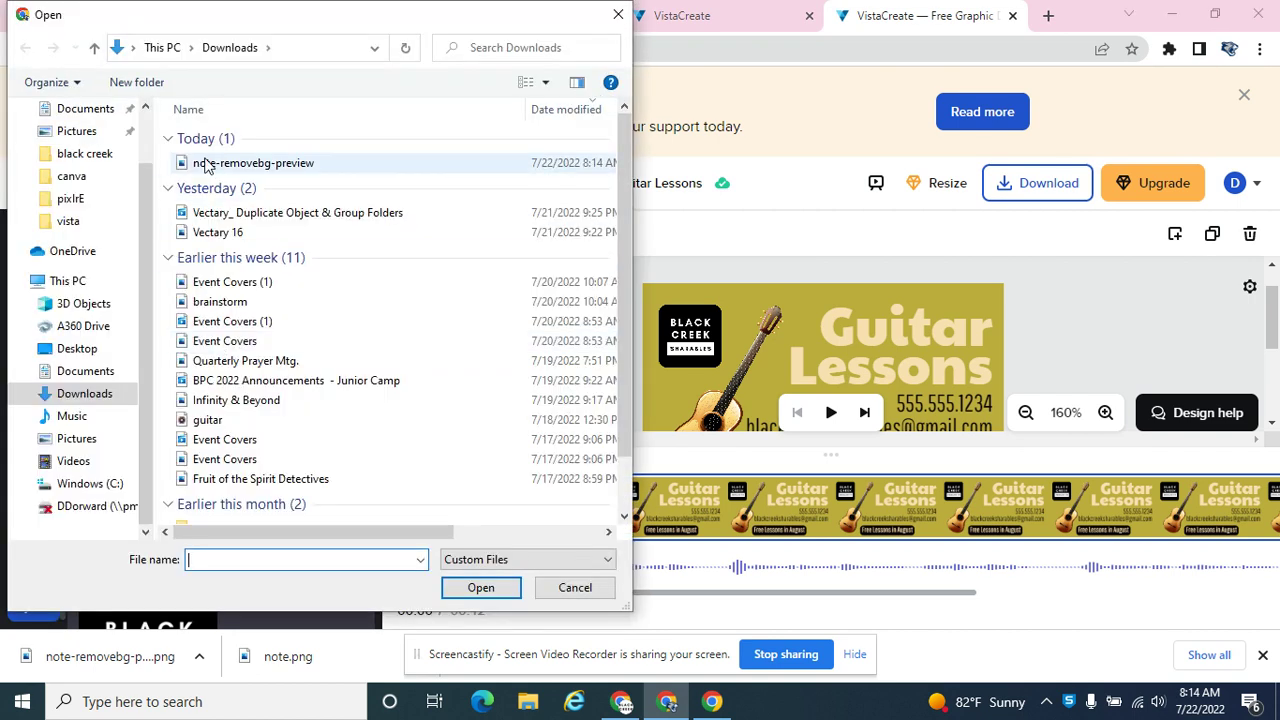
pyautogui.click(262, 172)
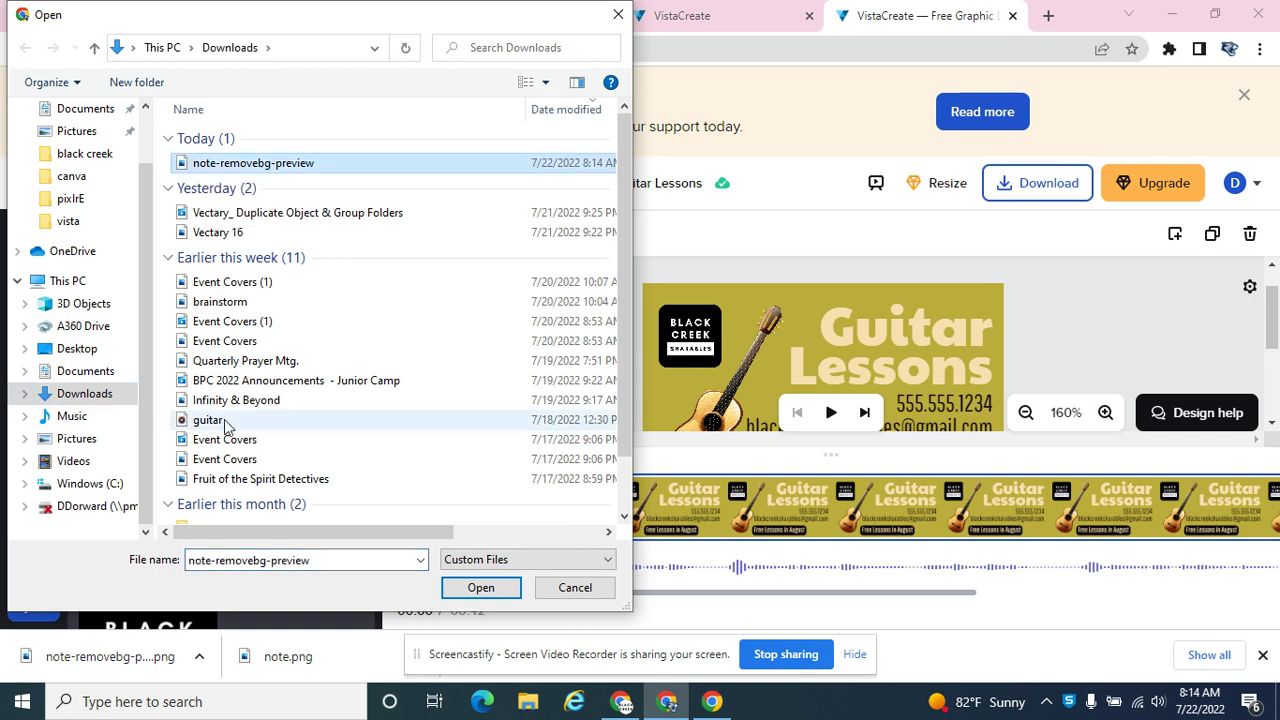
pyautogui.click(479, 591)
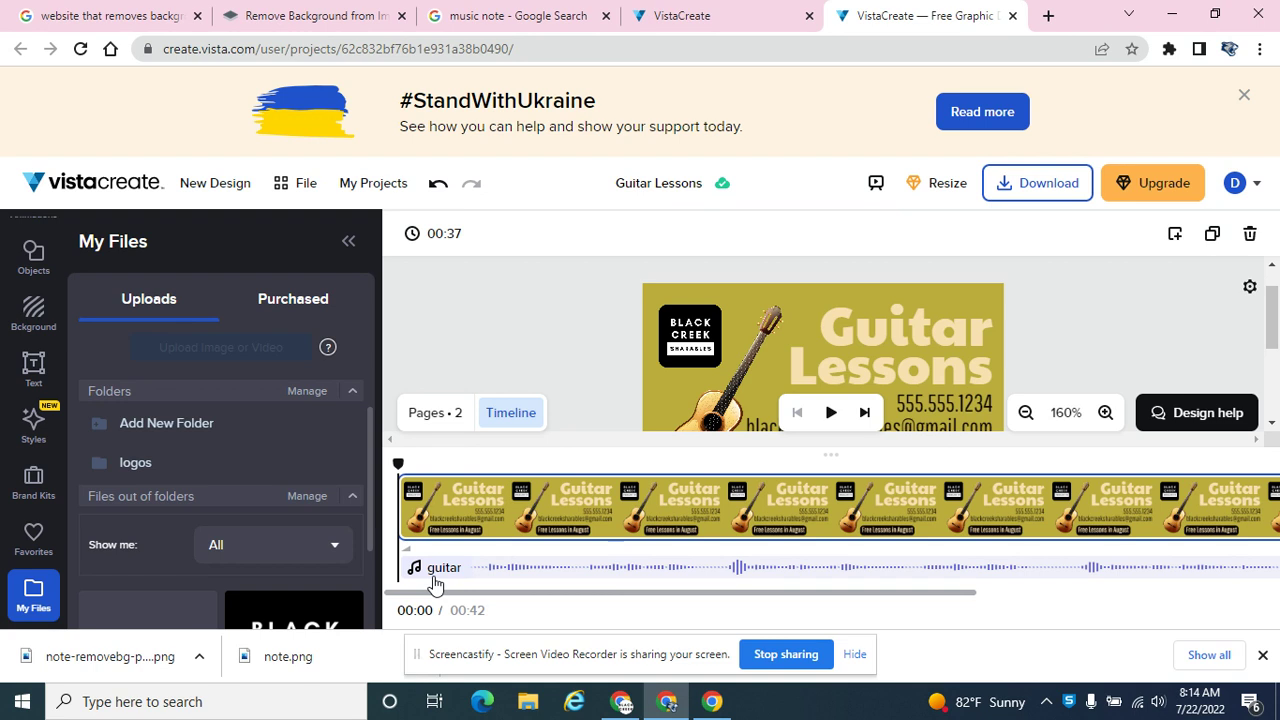
# Add the uploaded note to the card, shrink it, and set it between the guitar neck and title
pyautogui.scroll(-2, 251, 422)
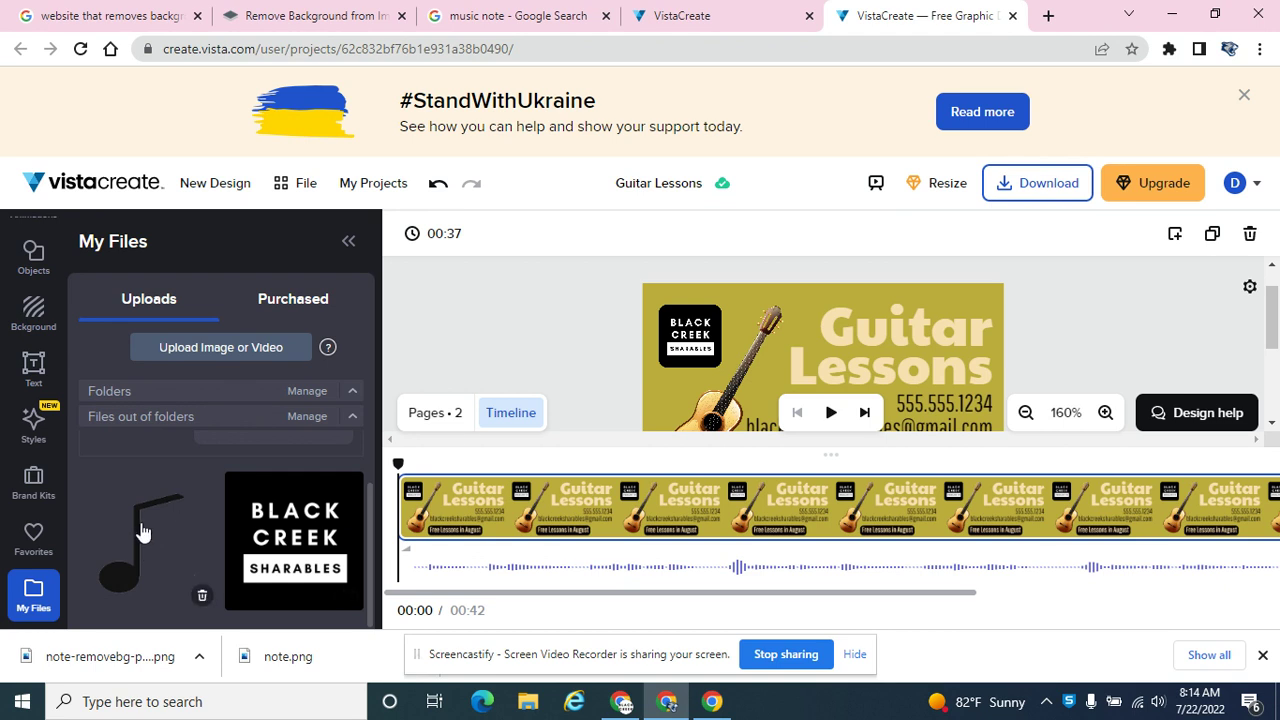
pyautogui.click(142, 532)
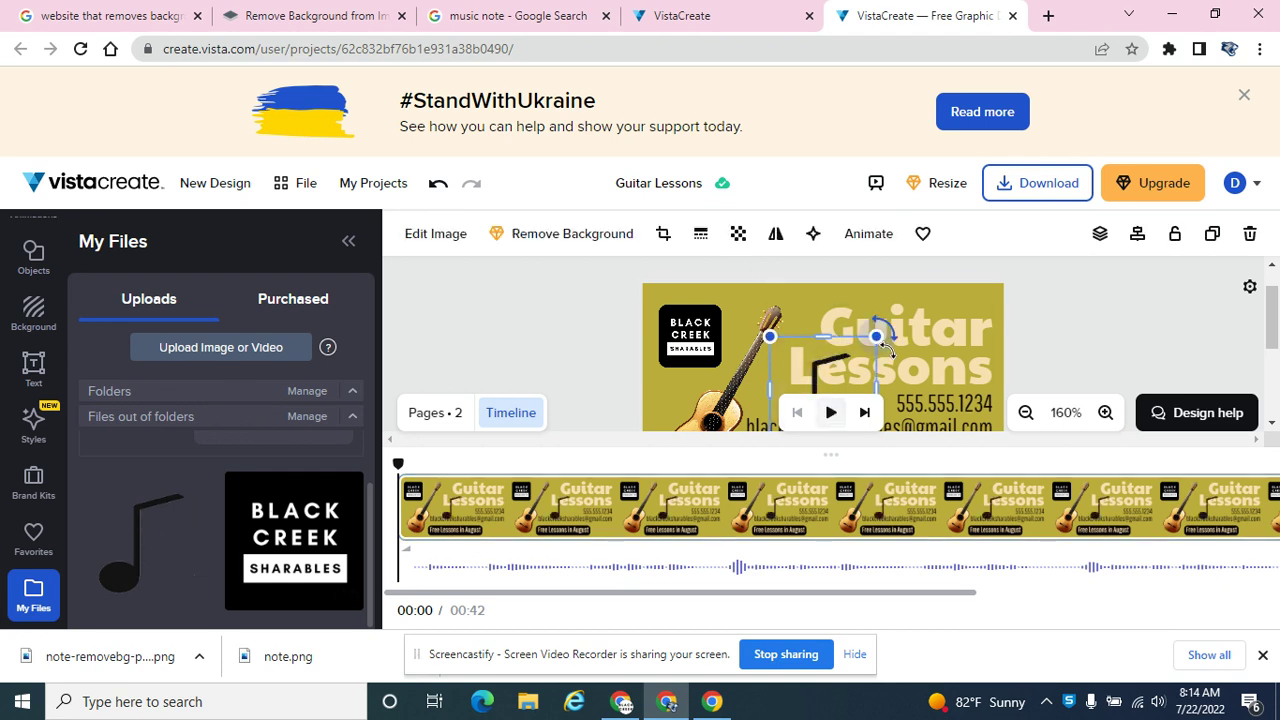
pyautogui.moveTo(877, 335); pyautogui.dragTo(797, 301)
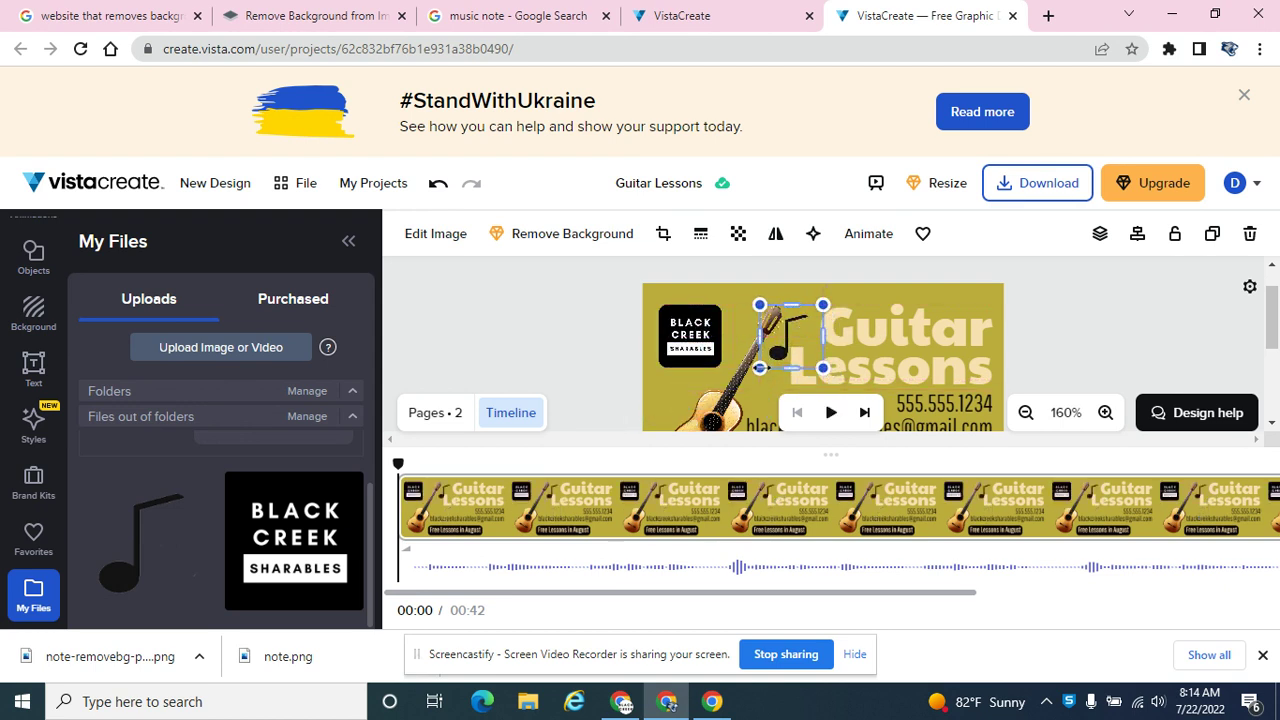
pyautogui.moveTo(762, 366)
pyautogui.mouseDown()
pyautogui.moveTo(784, 343)
pyautogui.moveTo(754, 384)
pyautogui.mouseUp()
# Add a second note copy beside the first, undo an accidental squash, and shrink it to match
pyautogui.click(1089, 311)
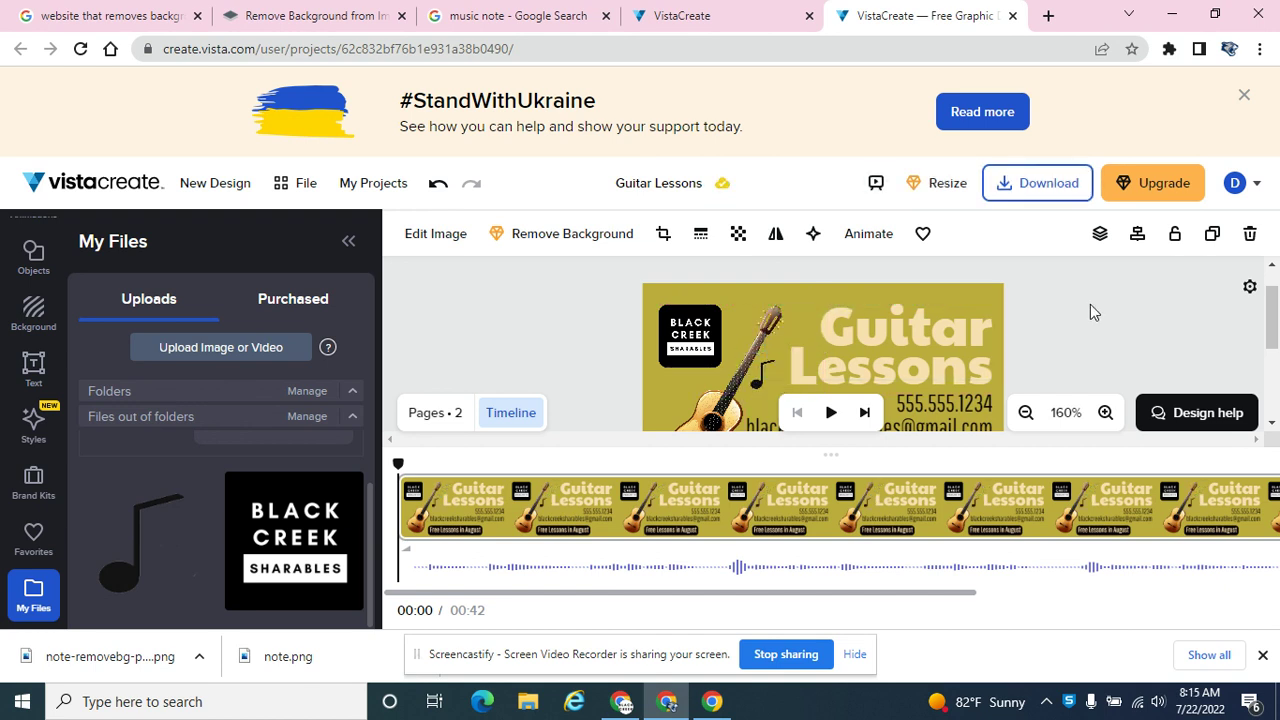
pyautogui.click(186, 496)
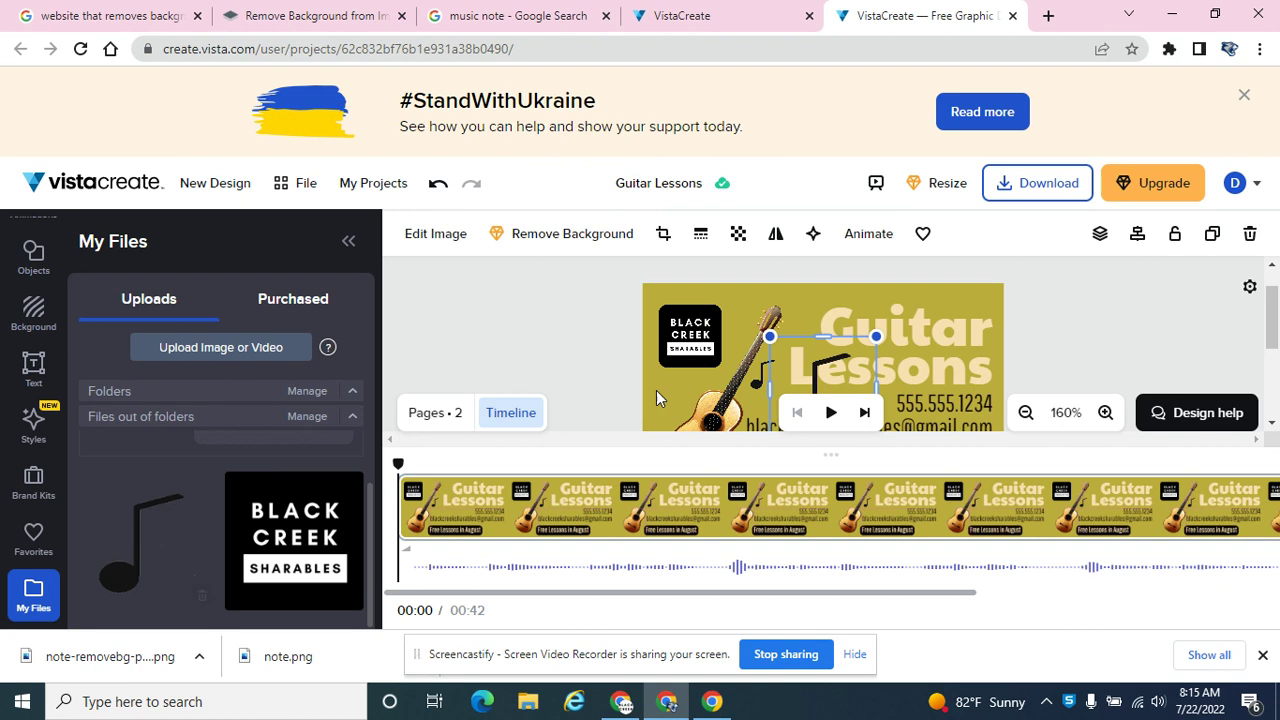
pyautogui.moveTo(835, 375); pyautogui.dragTo(810, 350)
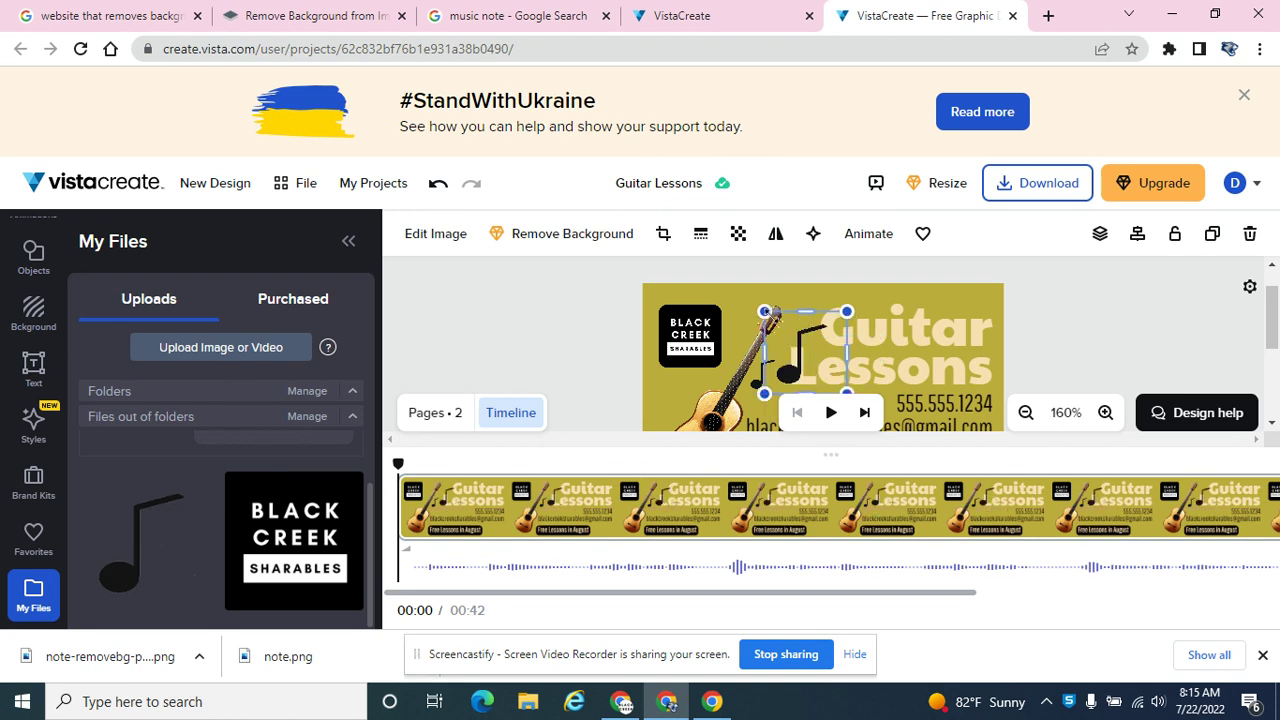
pyautogui.moveTo(770, 312); pyautogui.dragTo(790, 338)
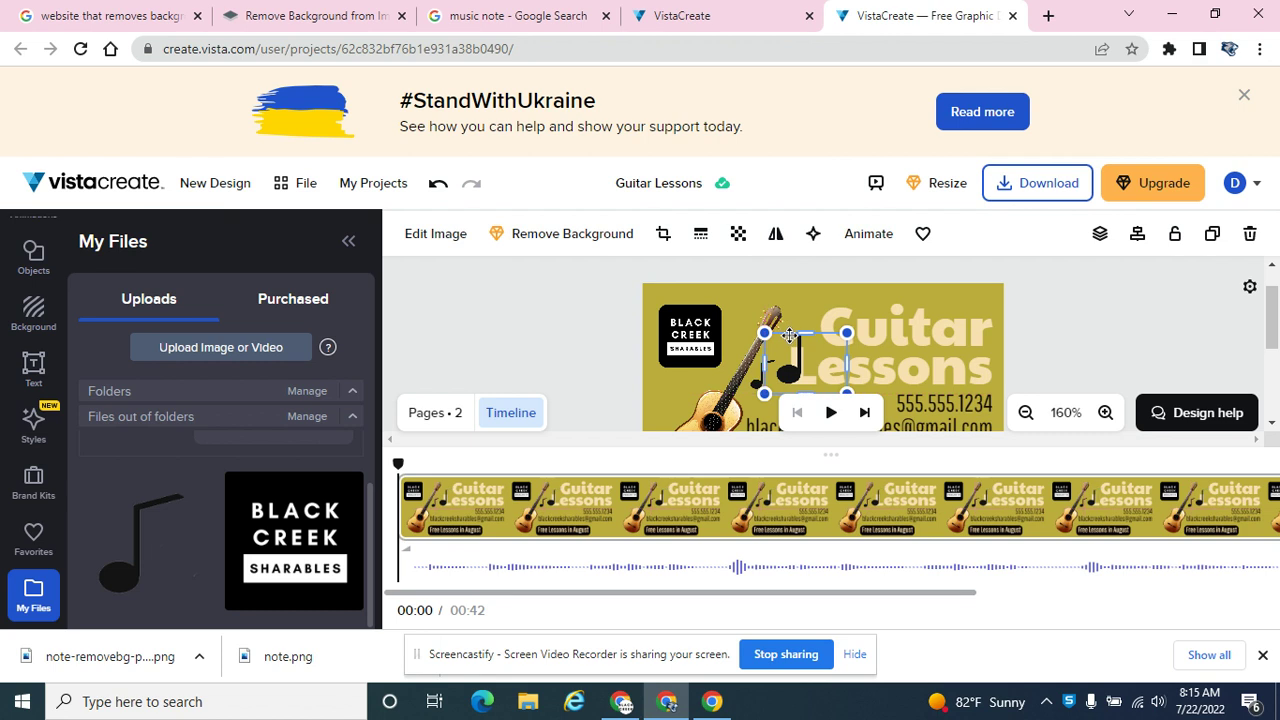
pyautogui.hotkey('ctrl', 'z')
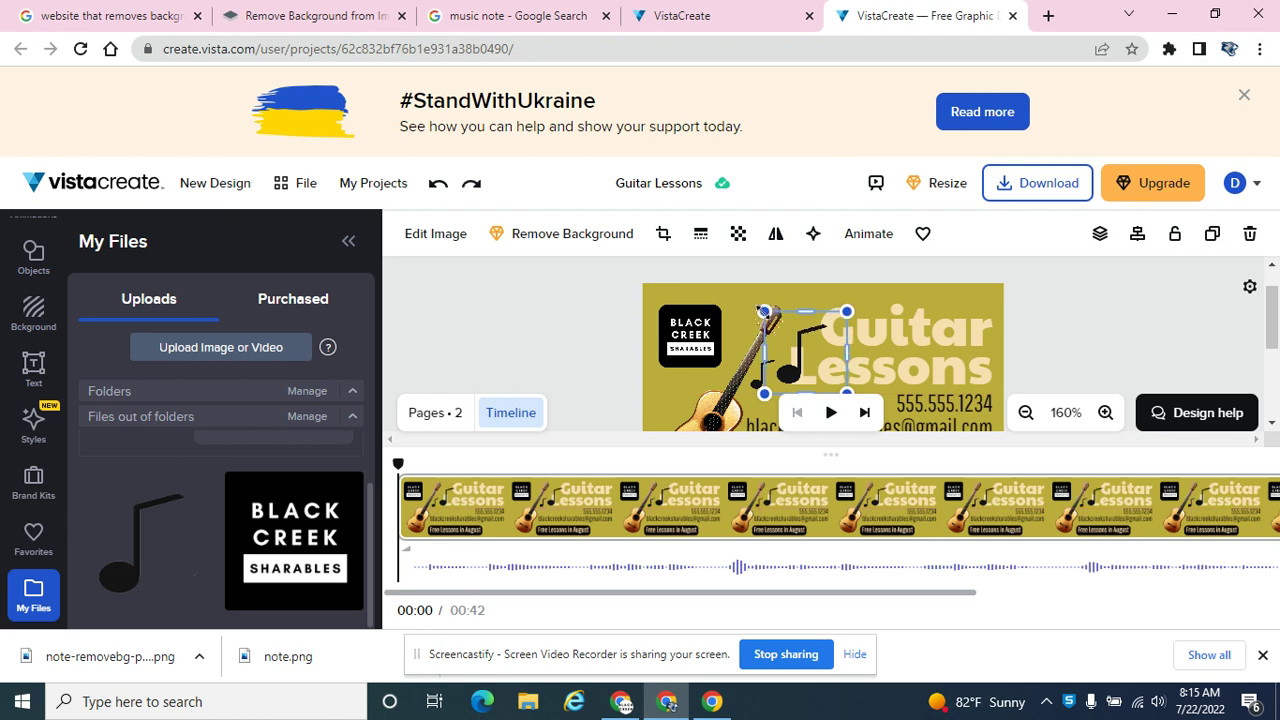
pyautogui.moveTo(764, 311); pyautogui.dragTo(783, 362)
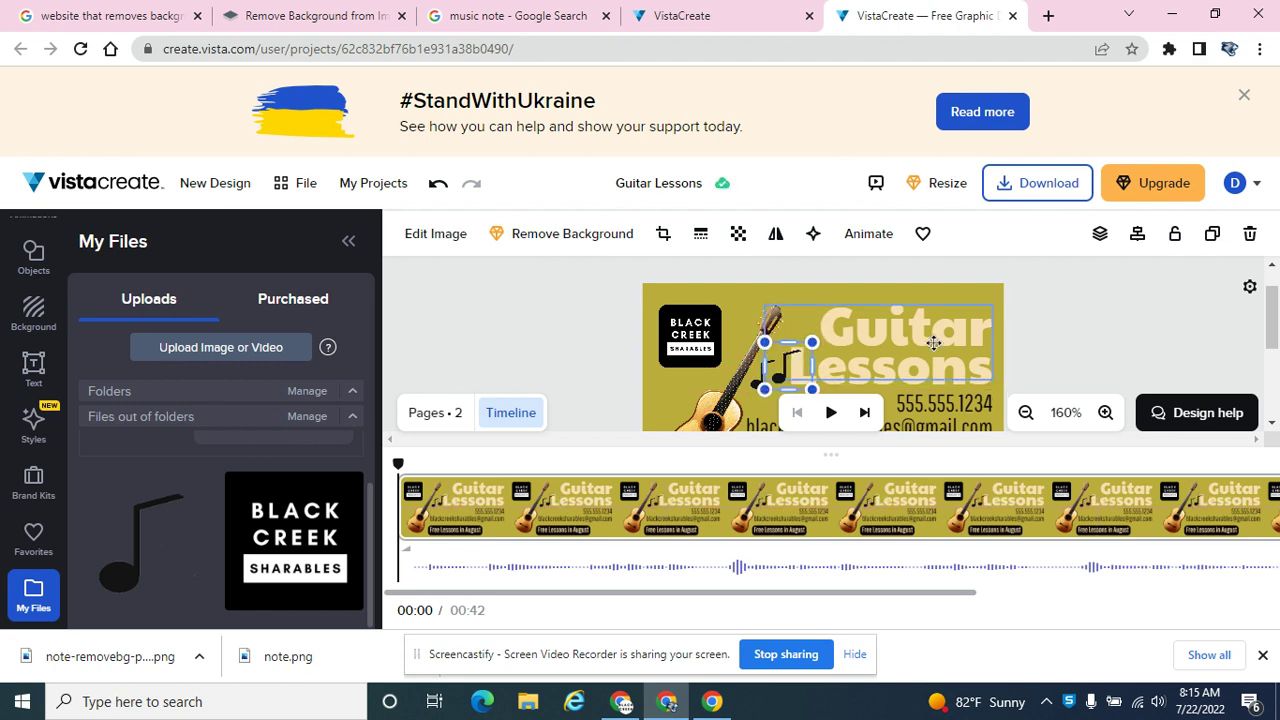
pyautogui.click(1085, 326)
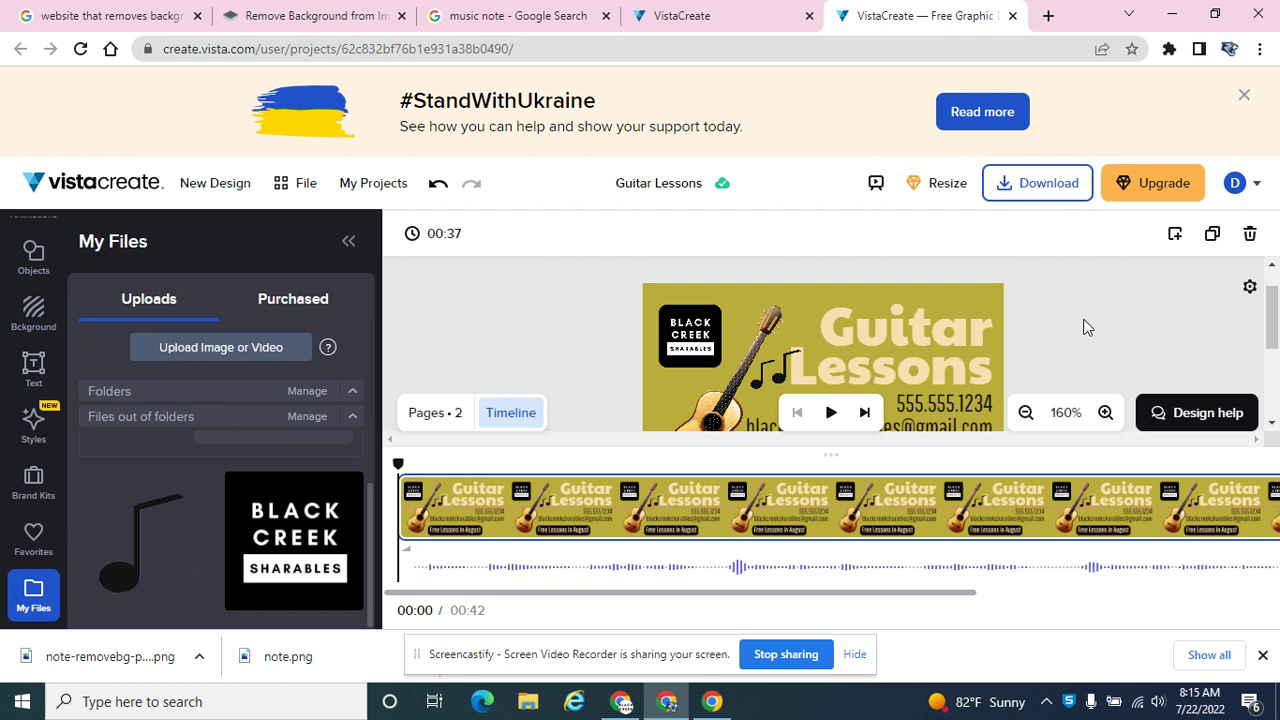